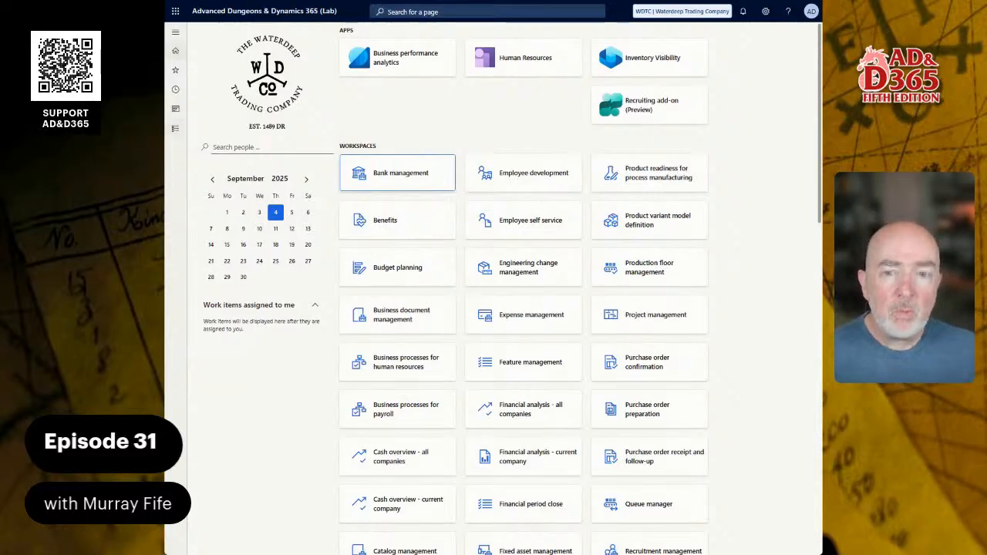
Open the list of all customers in the Accounts receivable module.
left_click(175, 128)
left_click(222, 167)
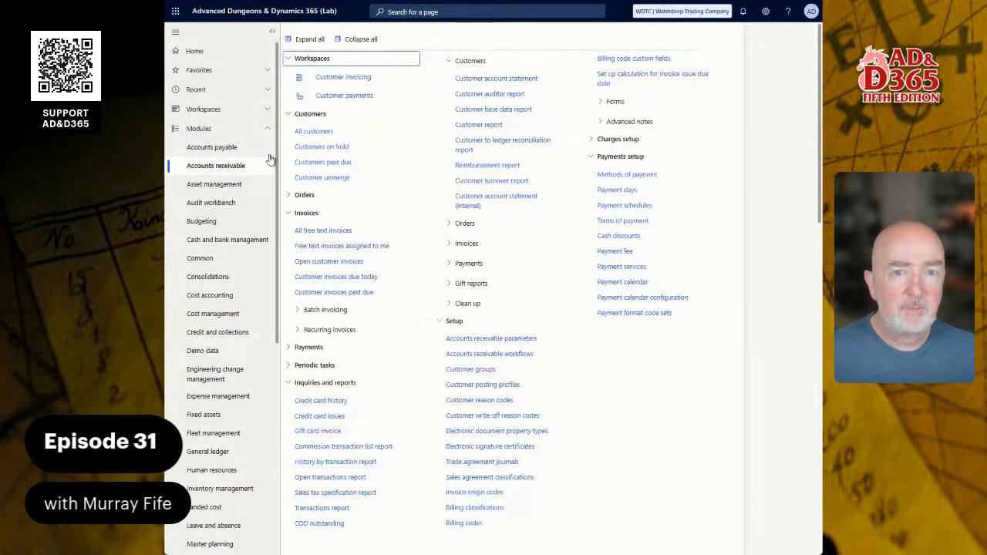
left_click(330, 131)
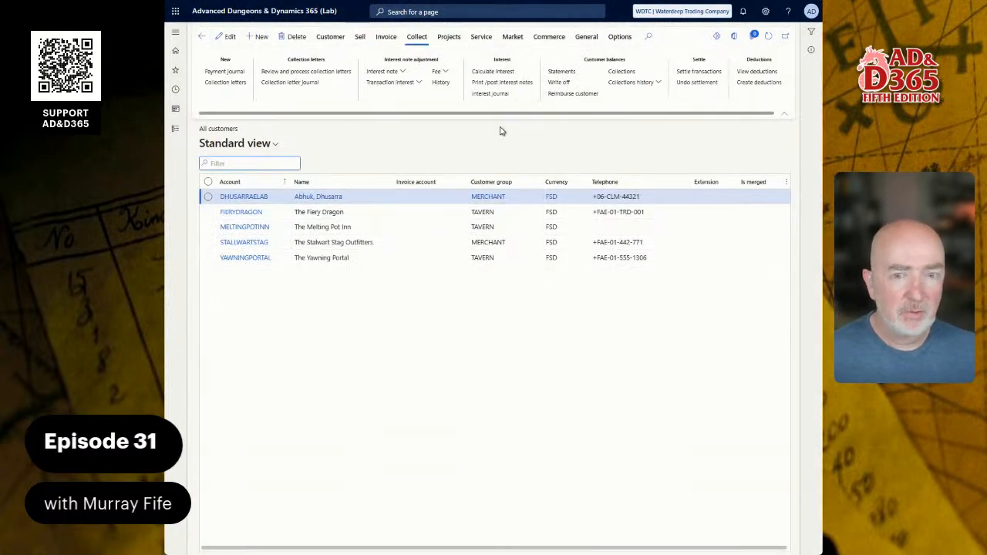
Open the Customer credit and collections workspace and show the customers' aged balances.
left_click(177, 131)
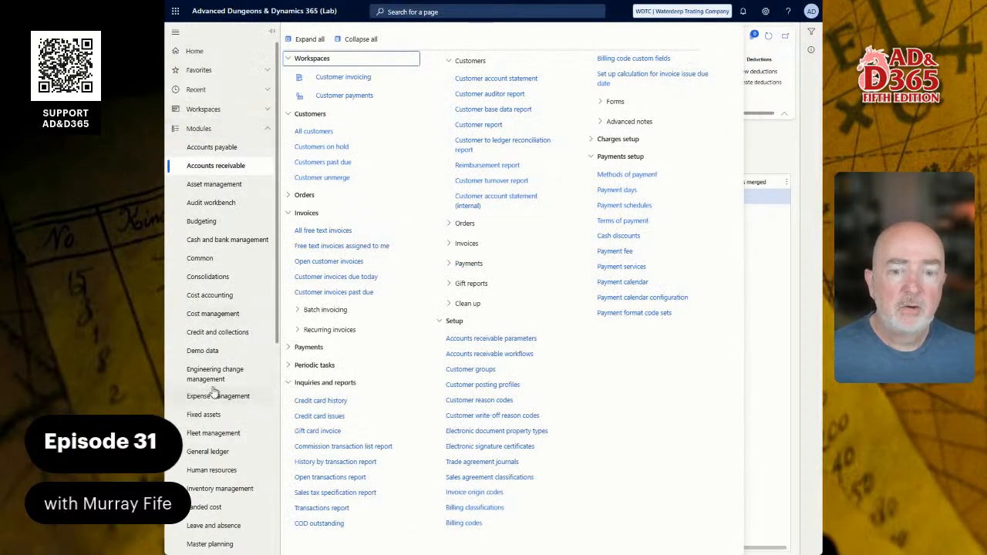
left_click(218, 332)
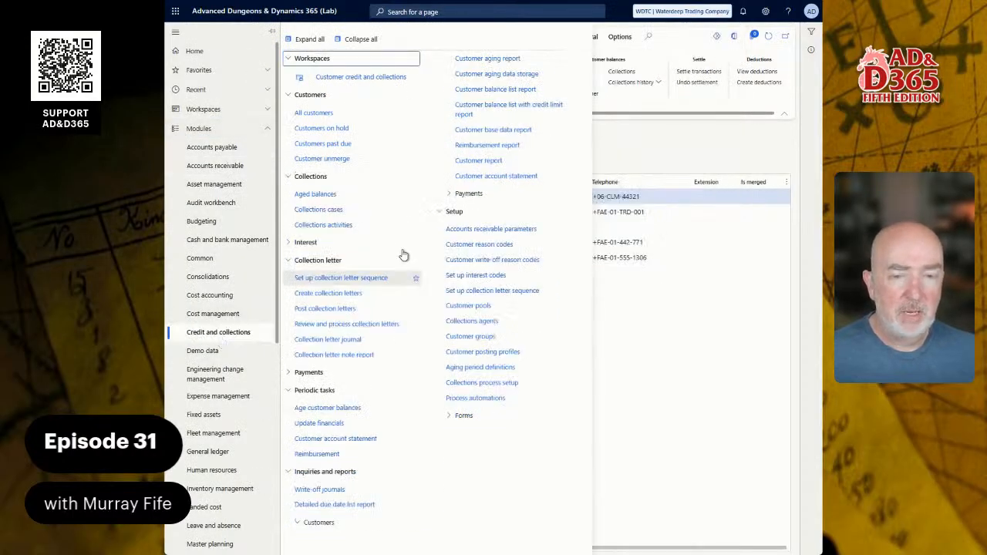
left_click(353, 78)
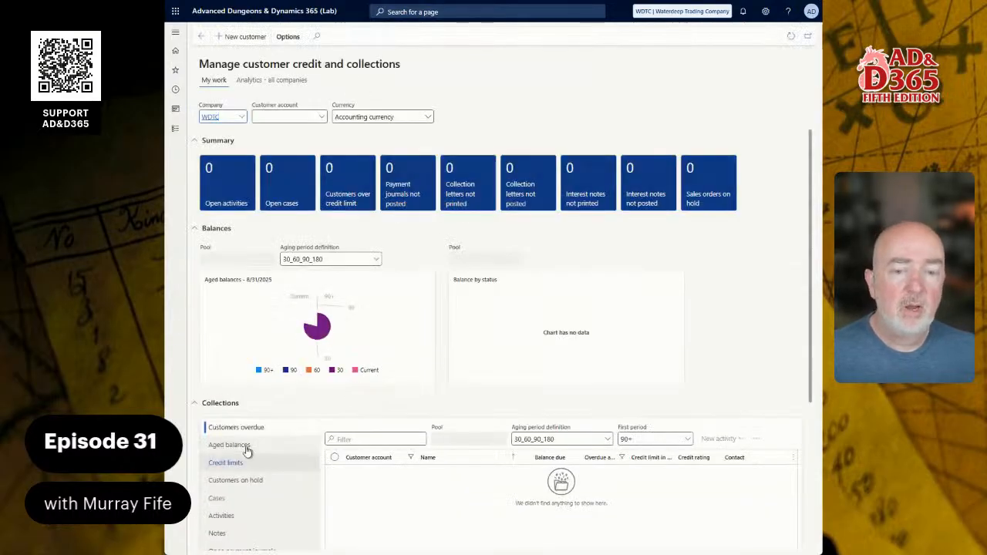
left_click(246, 448)
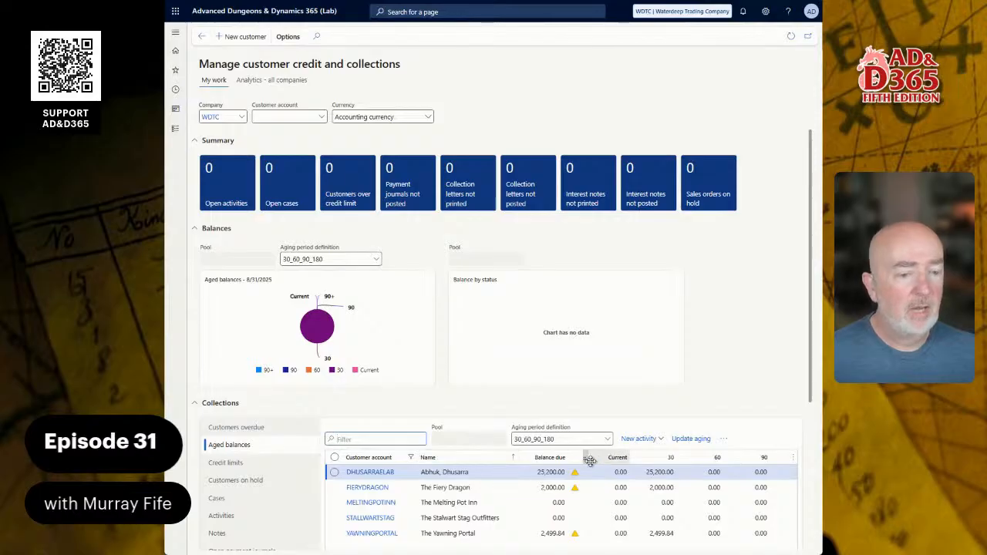
Review the customers' balances due and open the collections details of The Fiery Dragon.
left_click(636, 471)
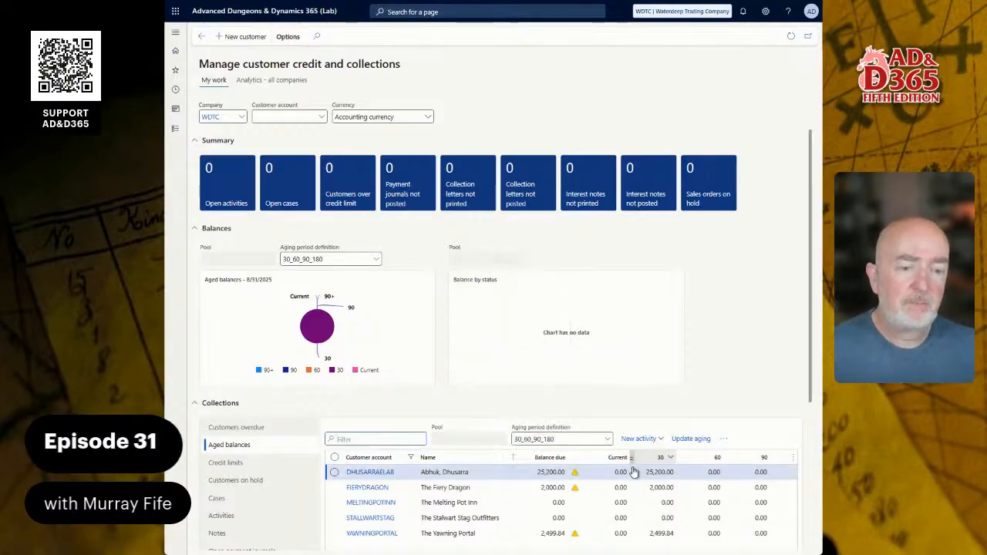
left_click(545, 471)
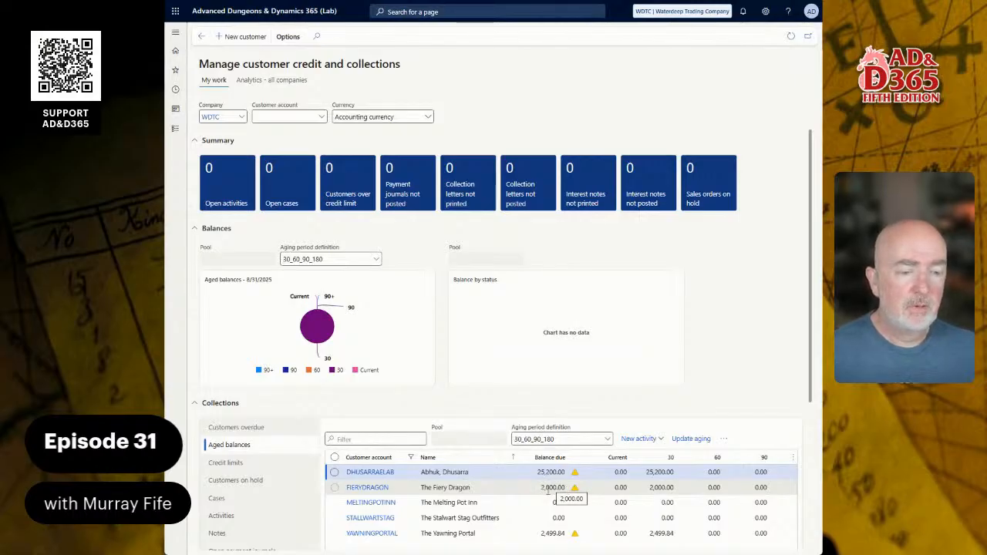
left_click(364, 488)
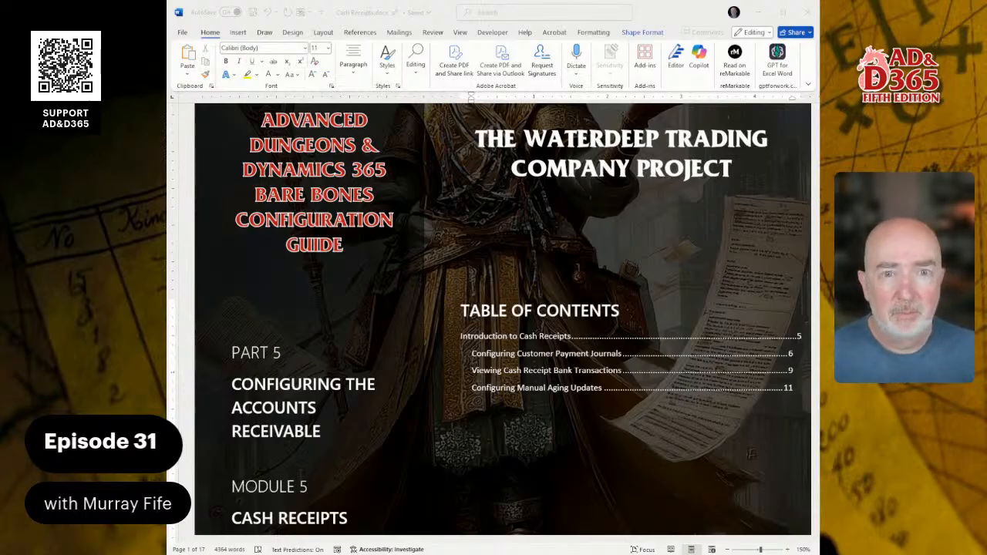
Switch to the Cash Receipts guide in Word and look through it up to the Introduction to Cash Receipts chapter.
scroll(503, 319, "down", 2)
scroll(503, 319, "up", 2)
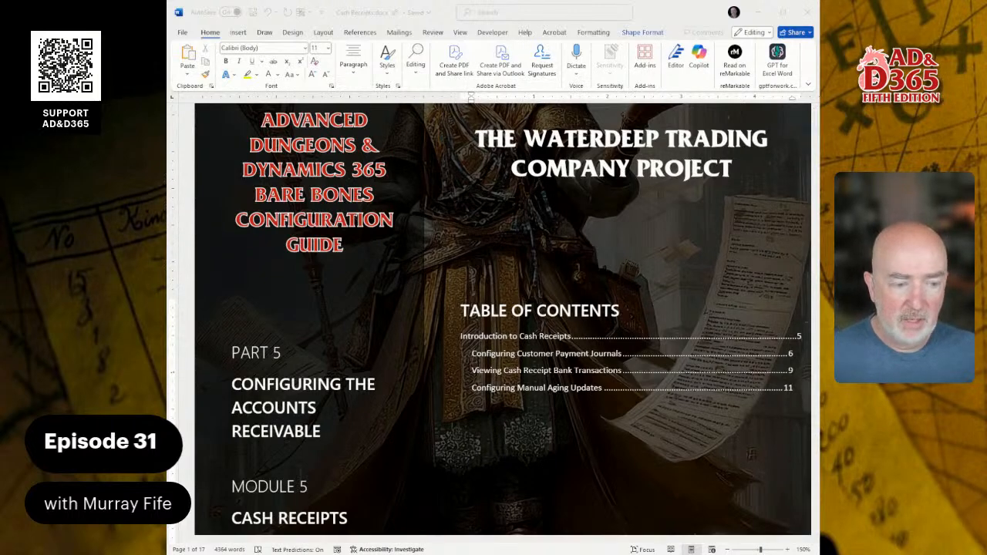
scroll(503, 320, "down", 7)
scroll(503, 319, "down", 15)
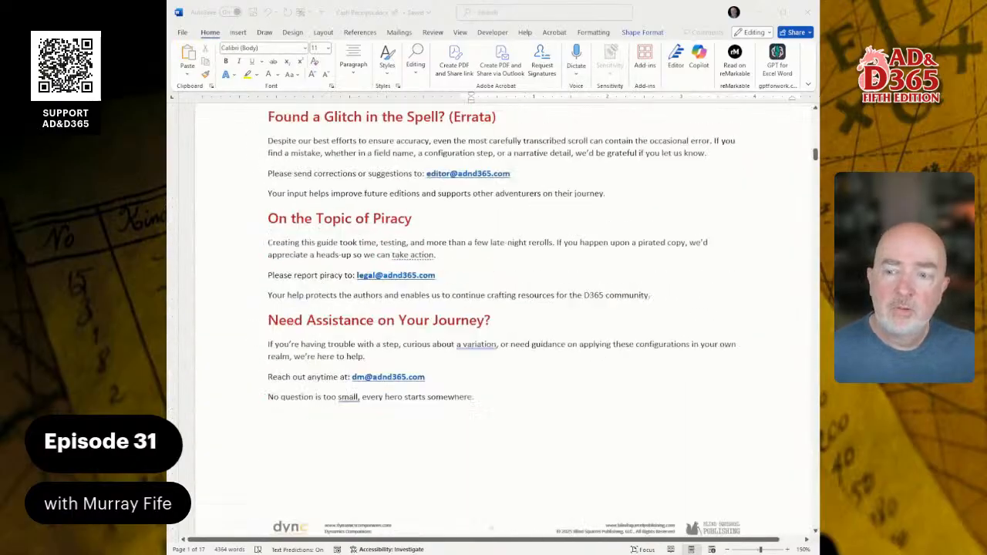
scroll(503, 319, "down", 12)
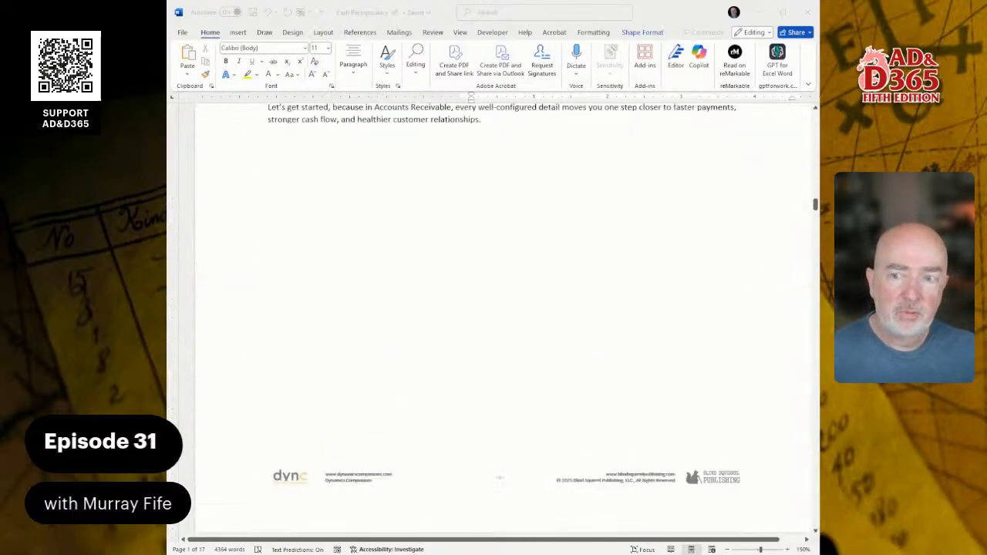
scroll(503, 319, "down", 4)
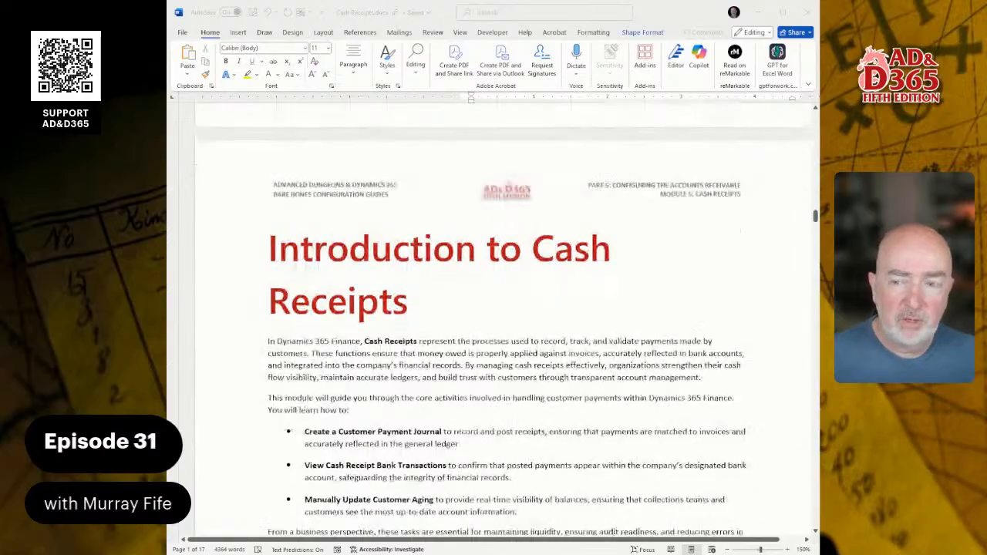
Read the Customer Payment Journals chapter of the guide, including its objective and the how-to steps for creating a customer payment journal.
scroll(503, 320, "down", 8)
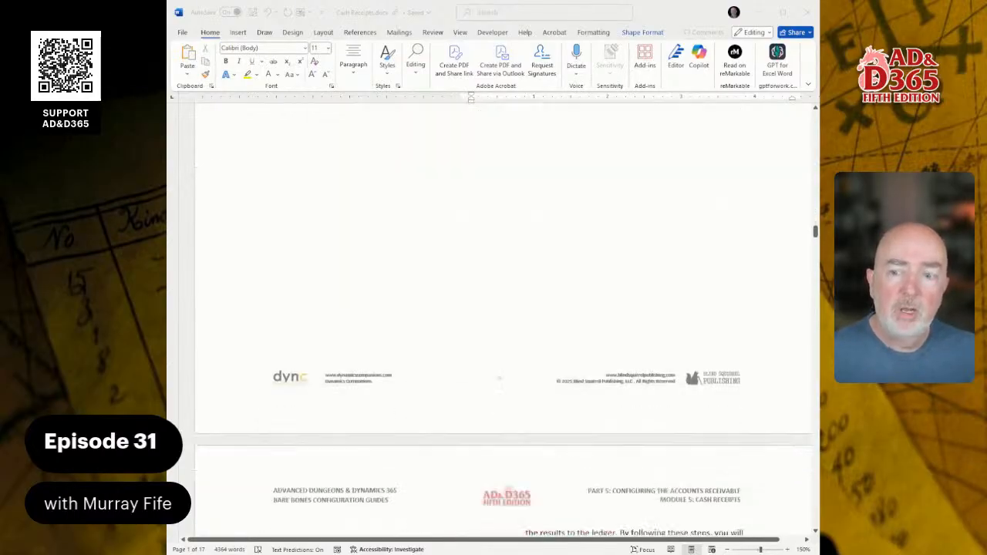
scroll(503, 319, "down", 1)
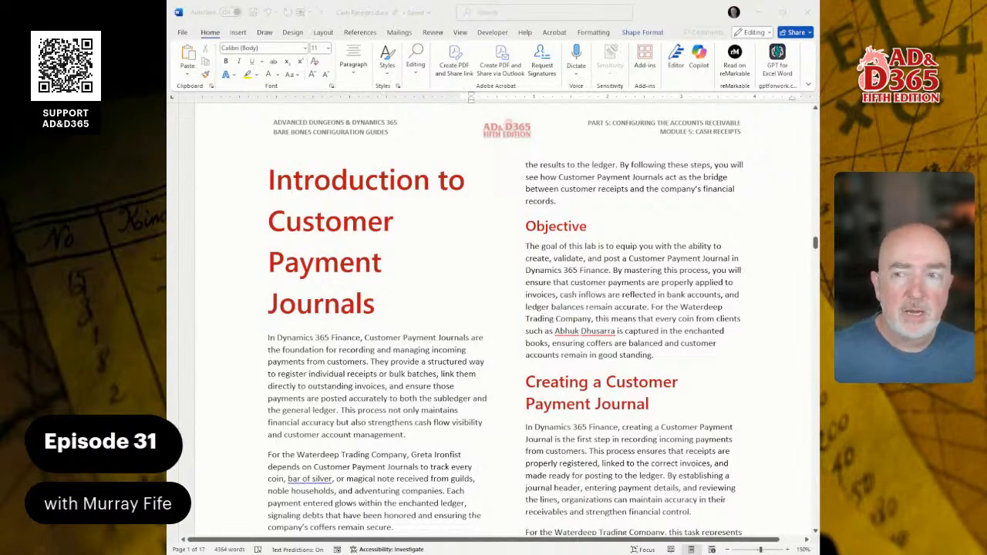
scroll(503, 320, "down", 2)
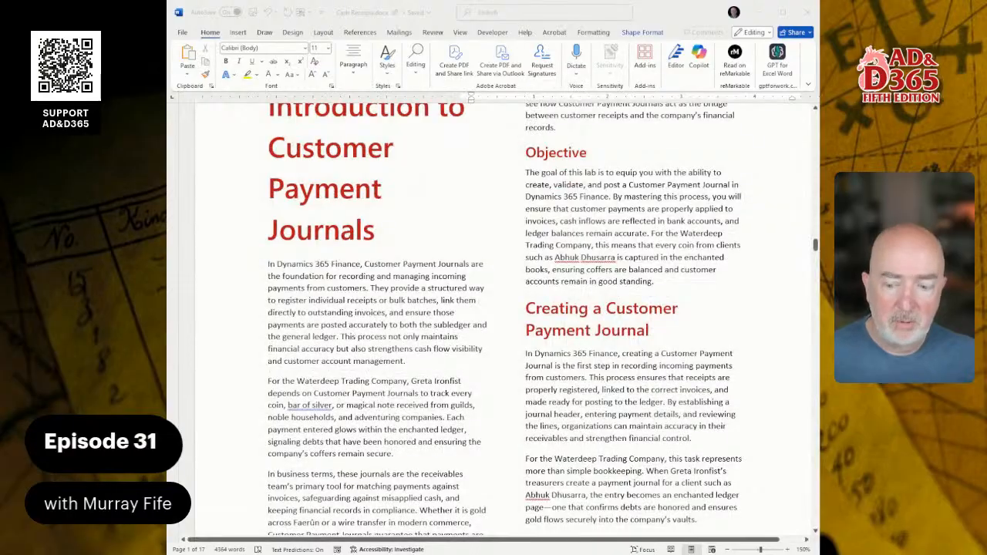
scroll(503, 319, "down", 6)
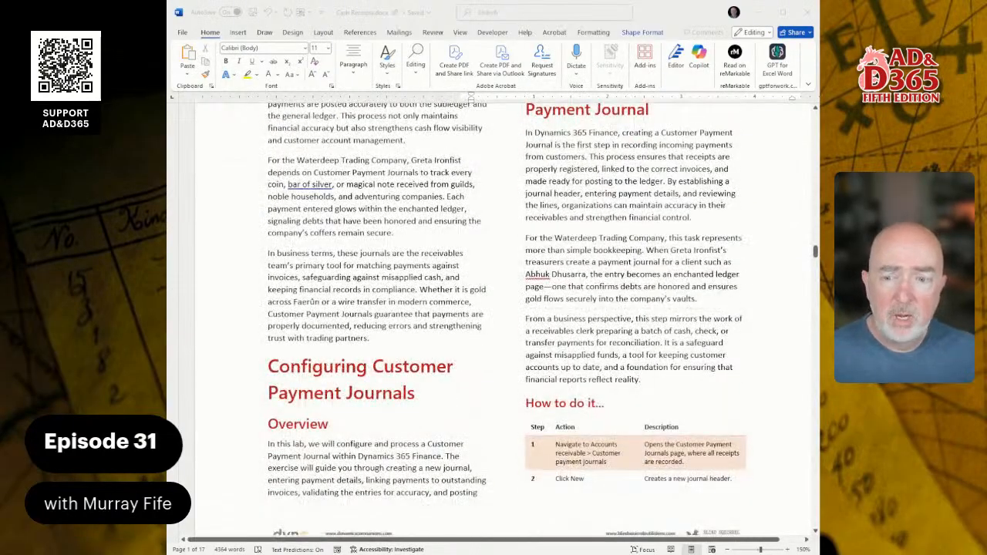
scroll(503, 319, "up", 8)
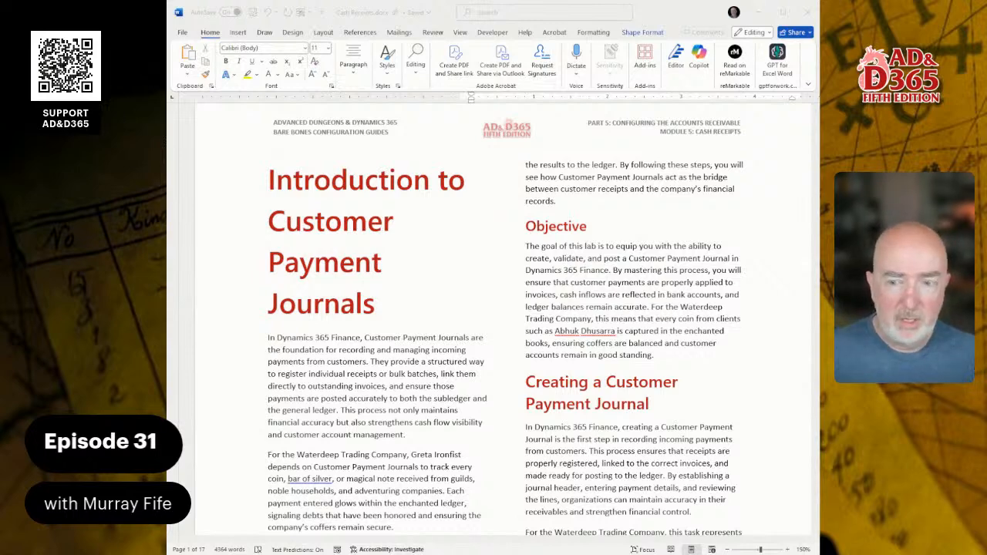
scroll(501, 324, "down", 8)
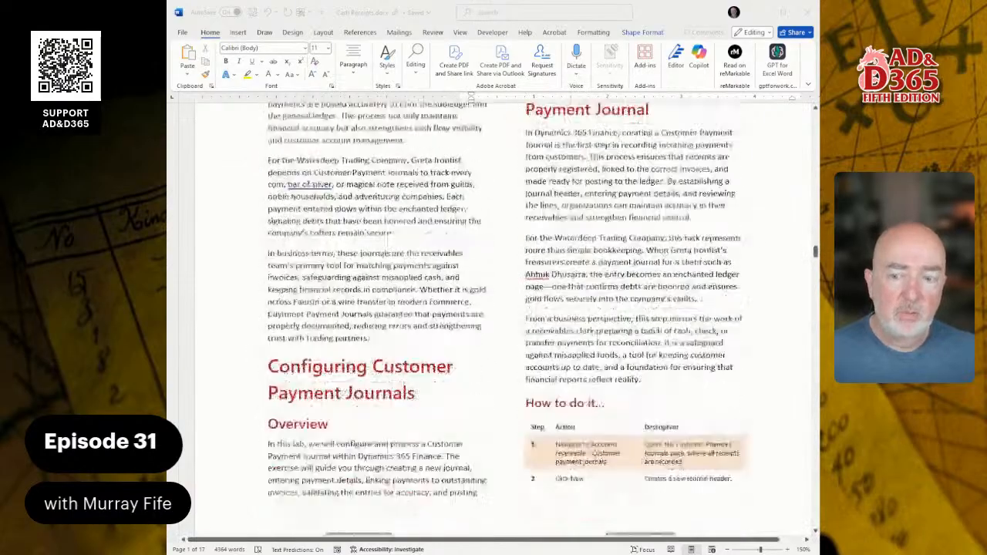
scroll(502, 324, "down", 9)
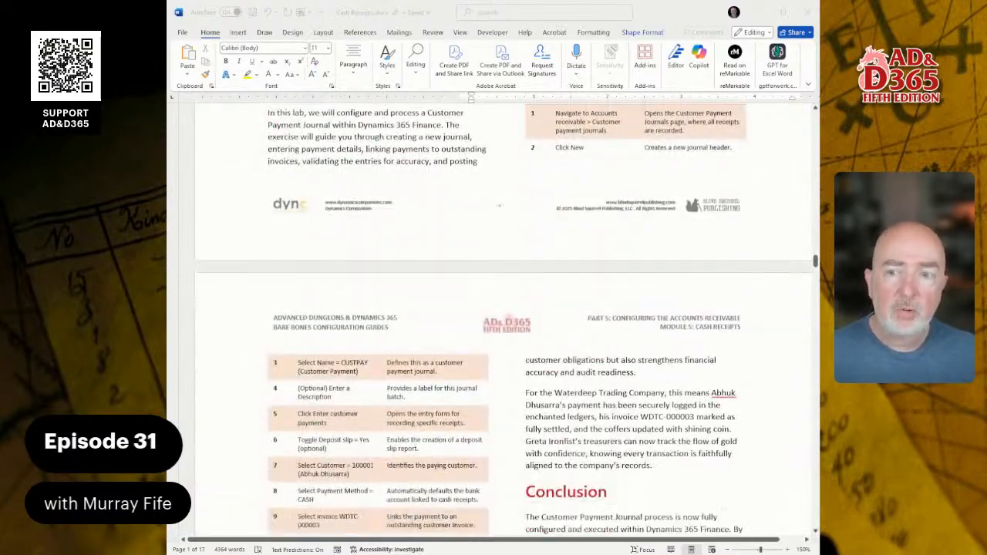
scroll(502, 324, "up", 1)
scroll(501, 324, "down", 8)
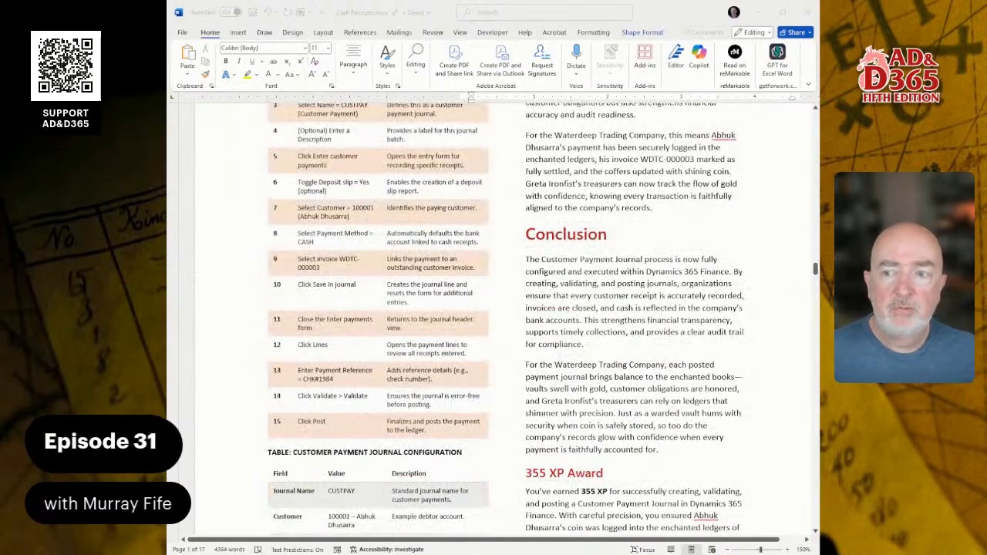
scroll(501, 324, "up", 9)
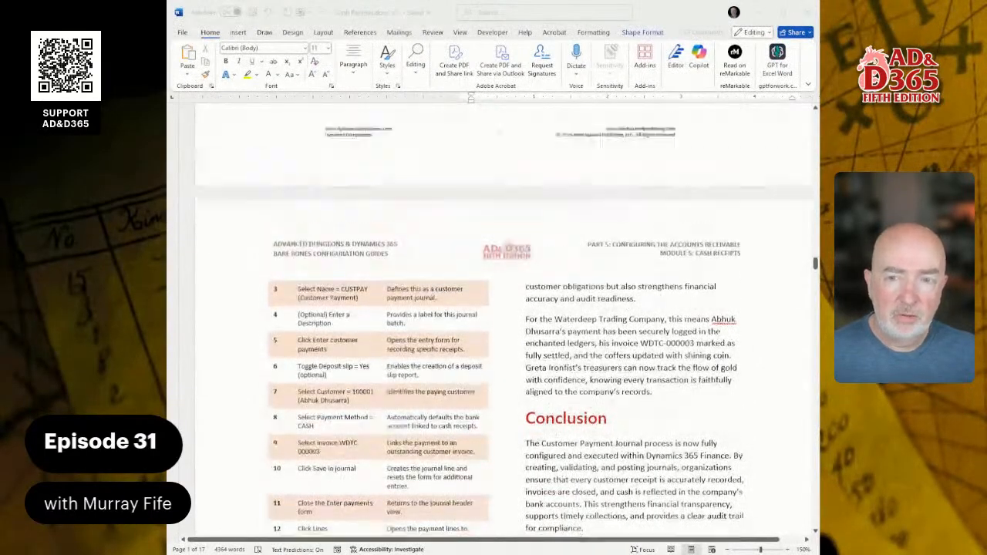
scroll(502, 324, "up", 1)
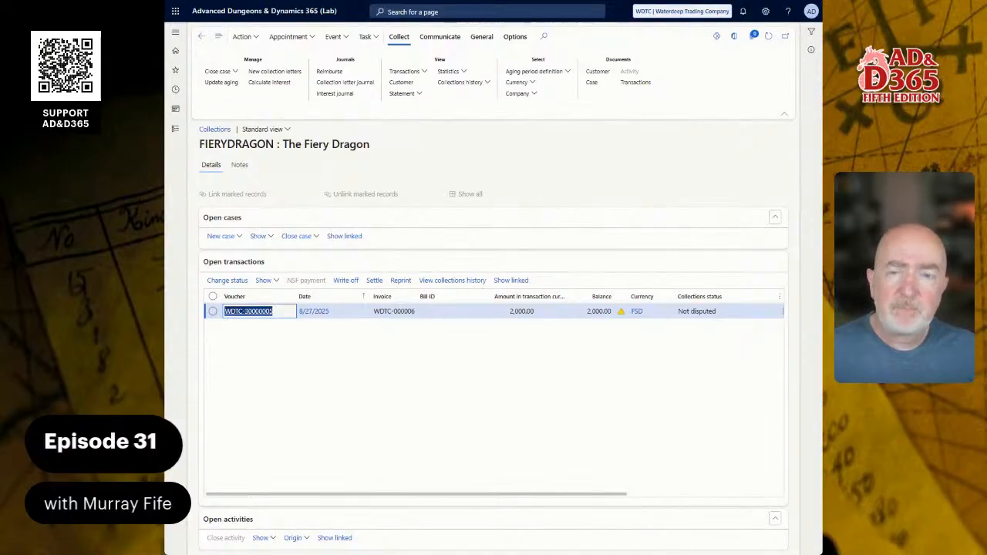
Switch back to Dynamics 365, return to the aged balances and reopen the collections details of The Fiery Dragon.
left_click(175, 129)
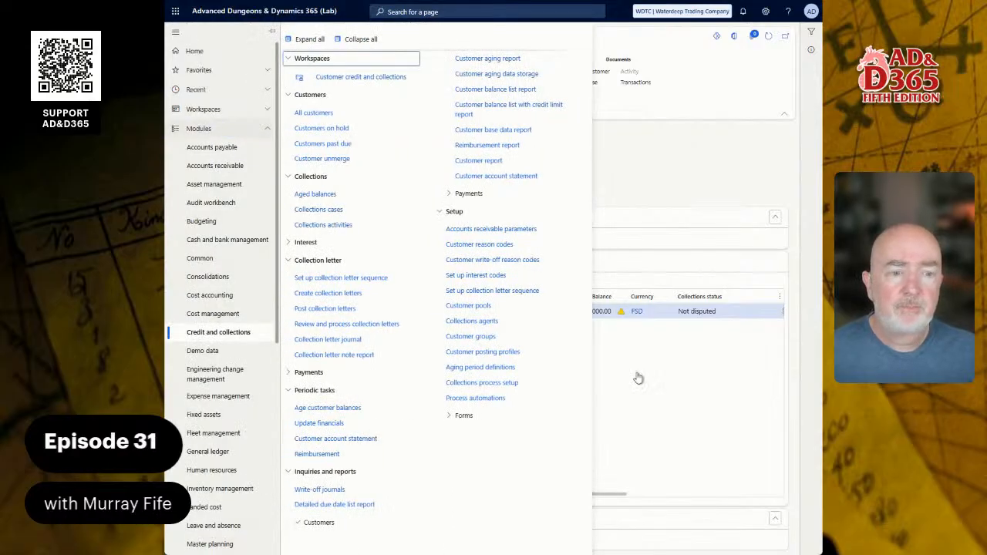
left_click(649, 437)
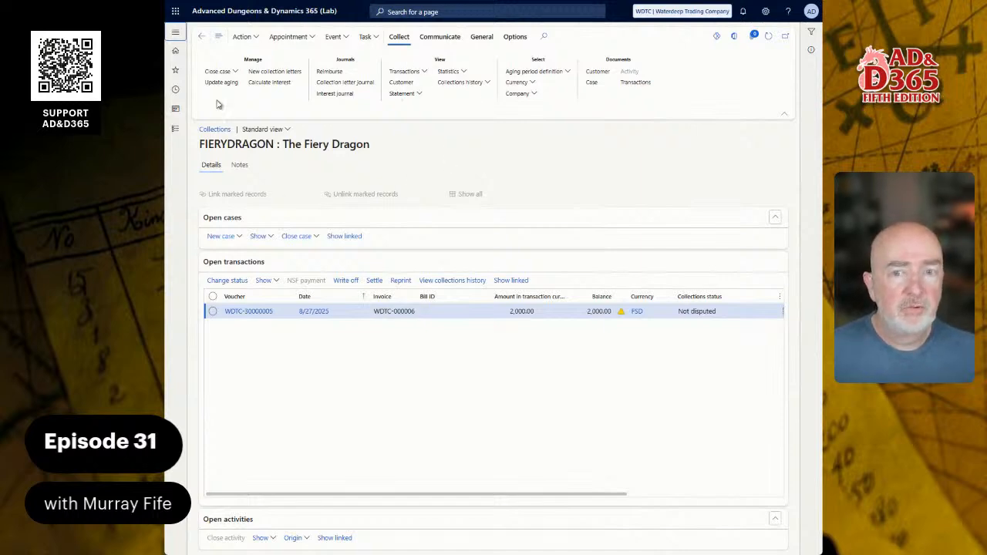
left_click(202, 36)
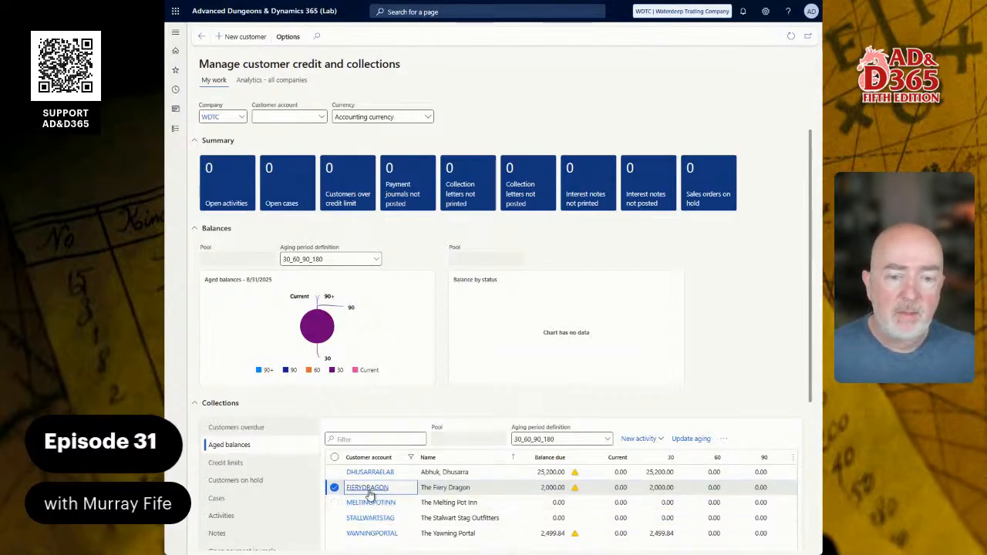
left_click(368, 489)
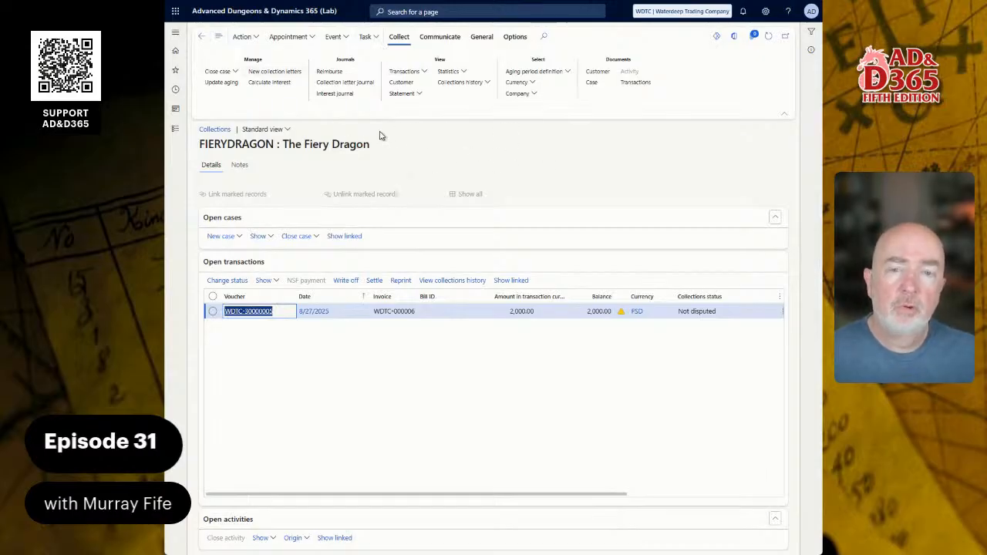
Open the Customer payment journal page under Payments in the Accounts receivable module.
left_click(176, 129)
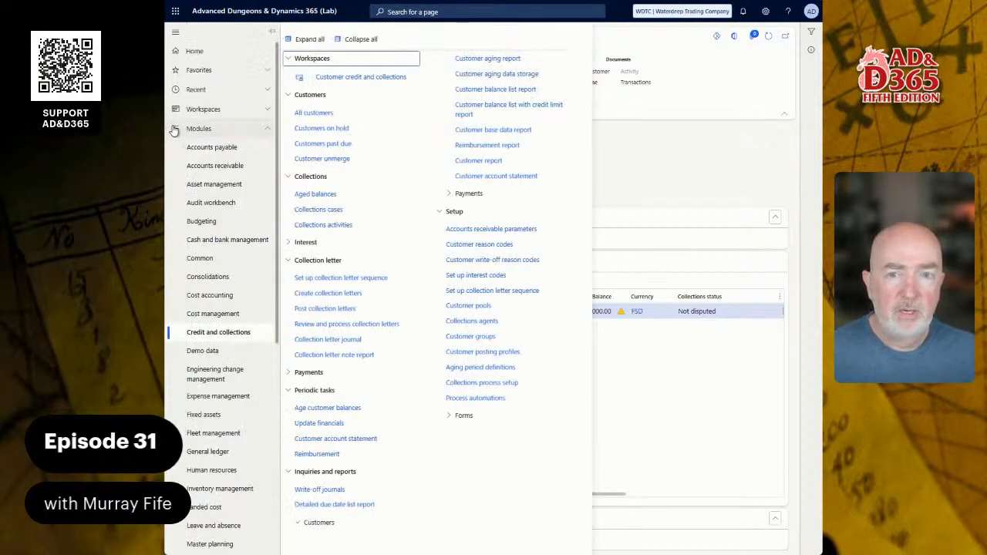
left_click(213, 166)
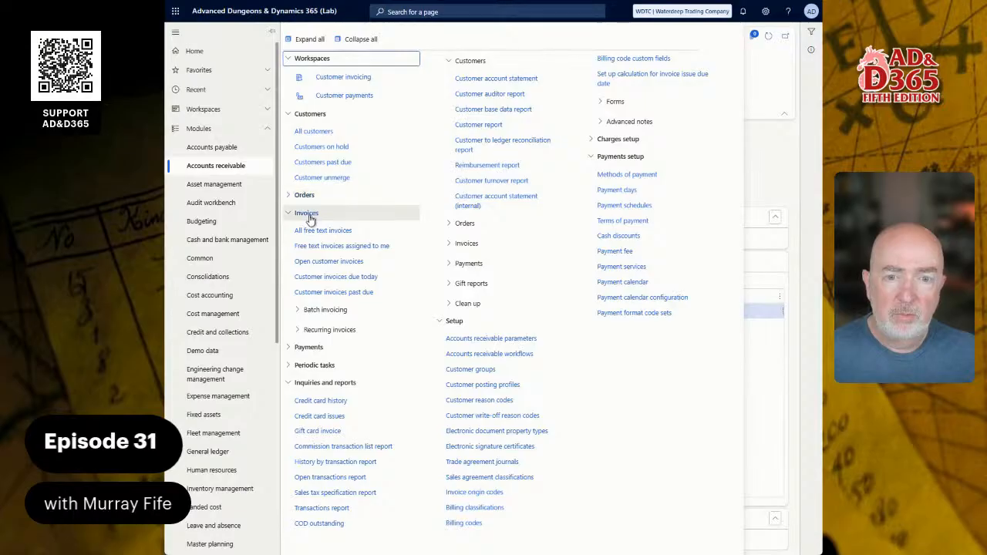
left_click(309, 216)
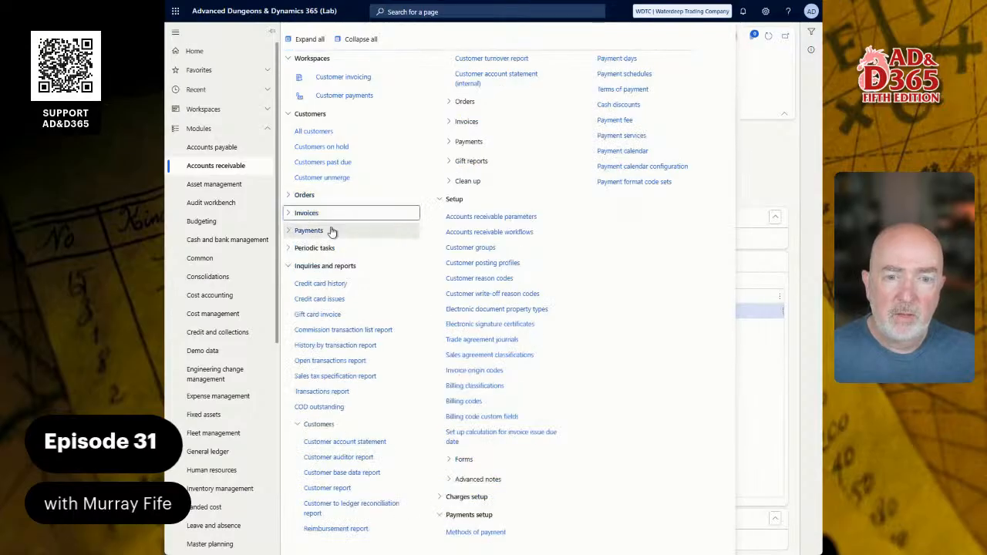
left_click(324, 230)
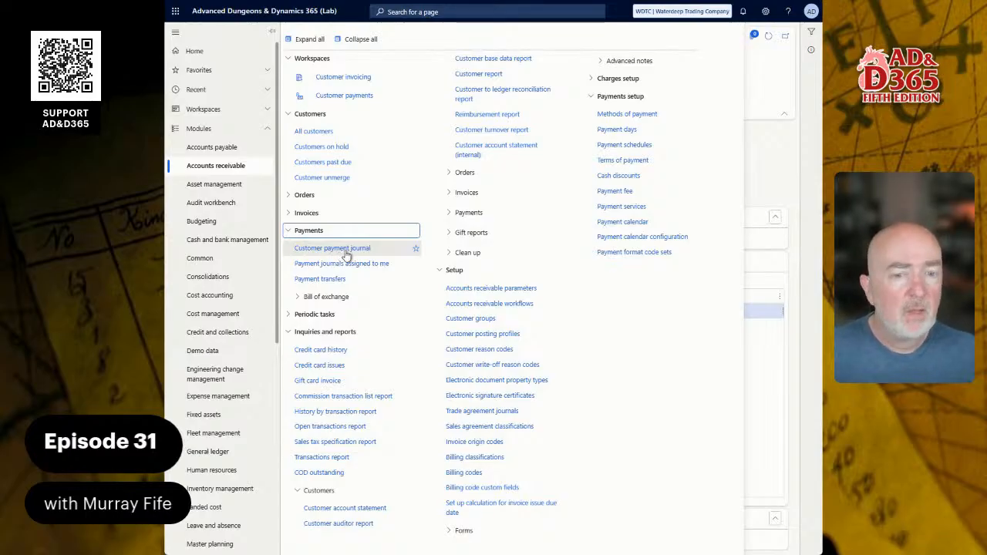
left_click(345, 249)
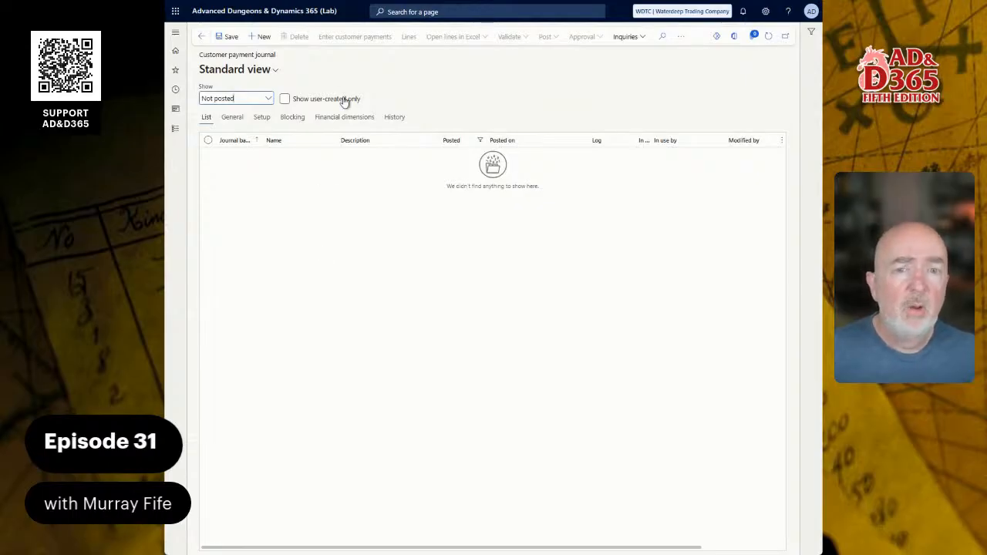
Create a new customer payment journal with the journal name CUSTPAY (Customer Payment).
left_click(261, 37)
left_click(346, 155)
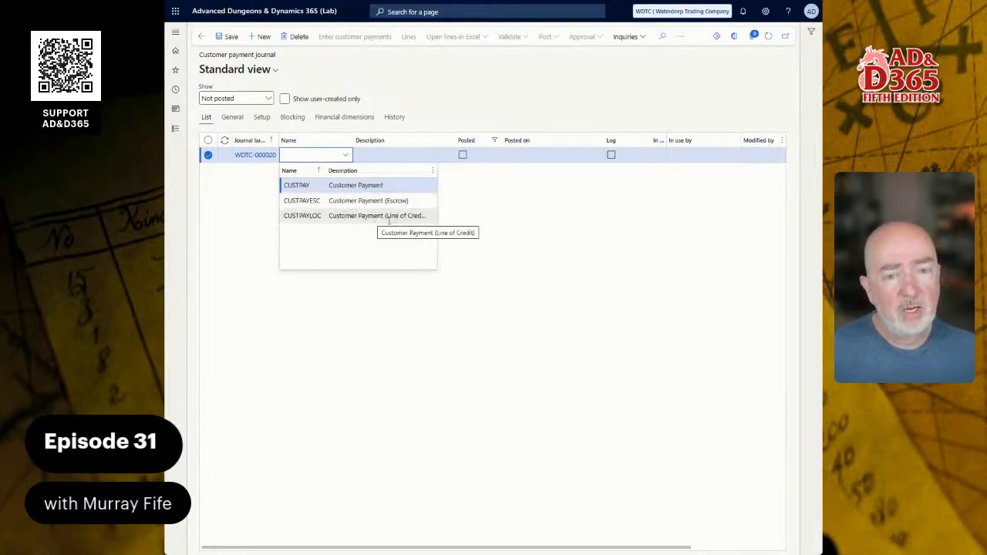
left_click(297, 185)
View the details of the CUSTPAY journal name to examine its offset account and posting setup.
right_click(343, 156)
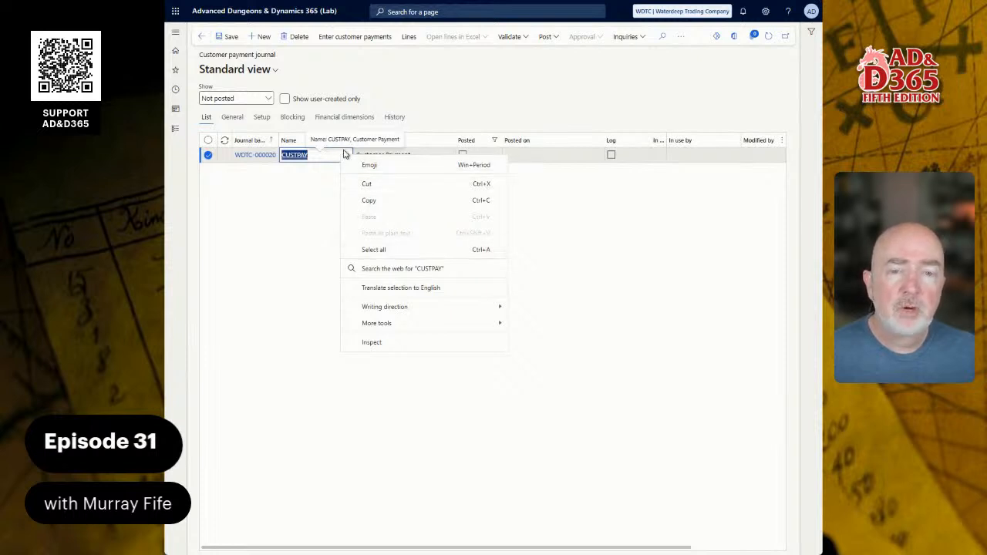
right_click(342, 156)
left_click(362, 282)
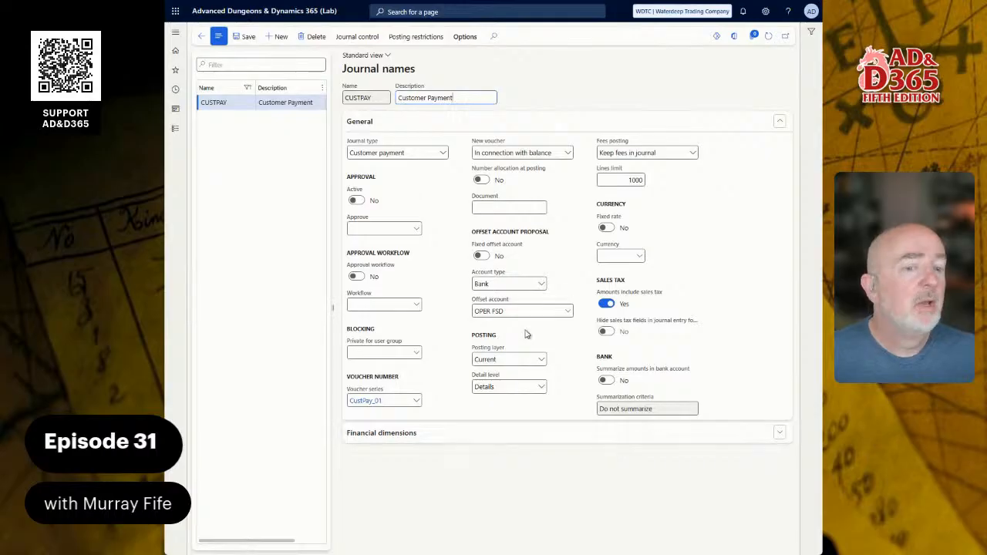
Clear the journal name filter, examine the offset accounts and voucher series of the CUSTPAY, CUSTPAYESC and CUSTPAYLOC journals, and return to the payment journal.
left_click(509, 311)
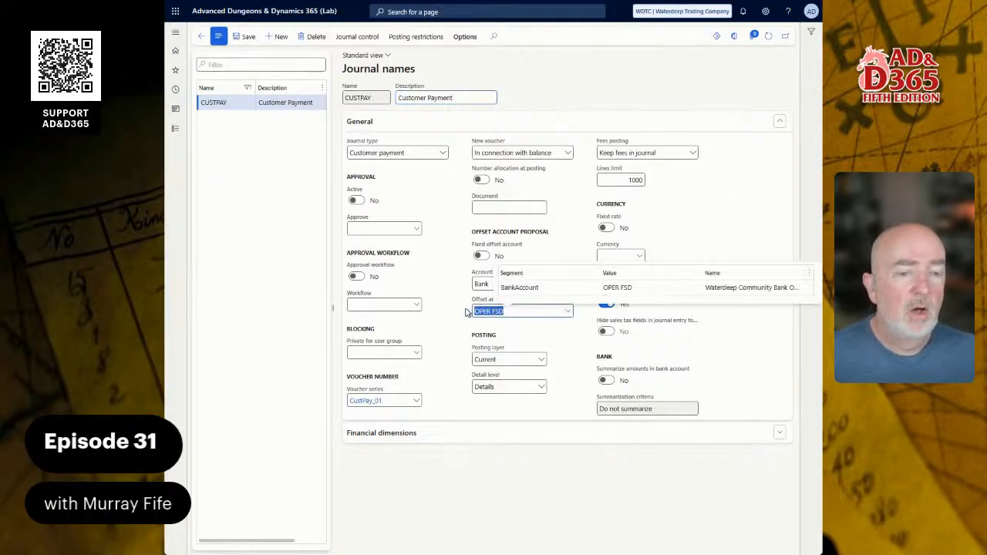
left_click(525, 315)
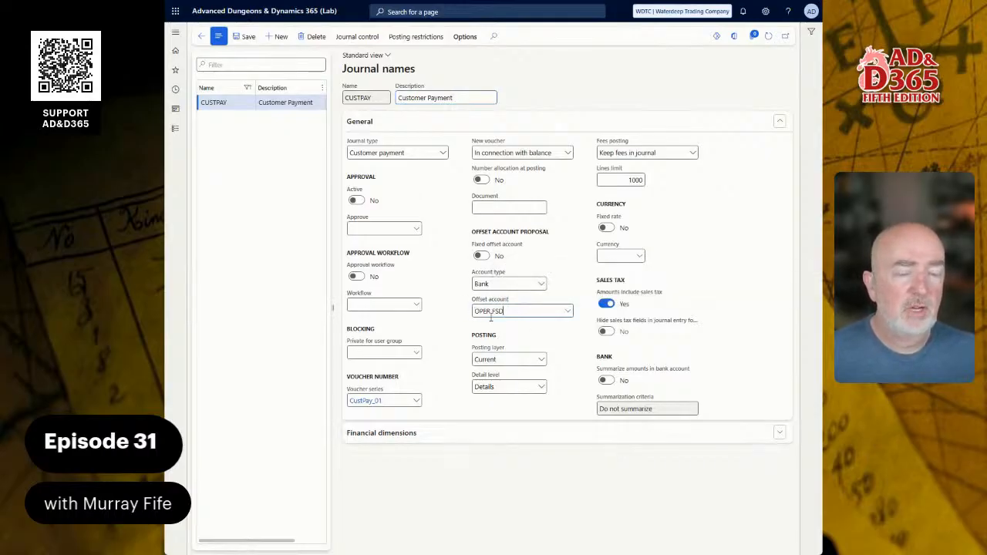
left_click(812, 32)
left_click(751, 101)
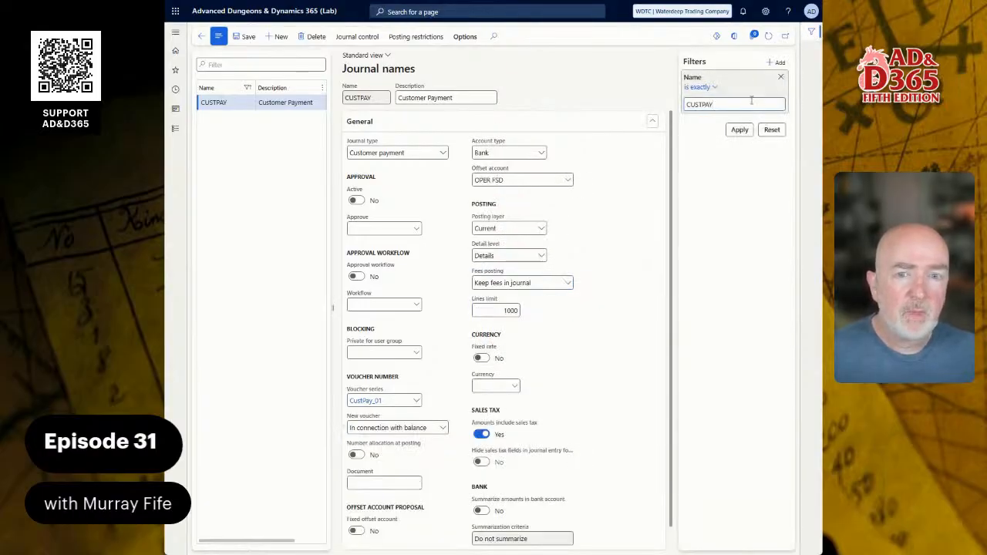
left_click(771, 129)
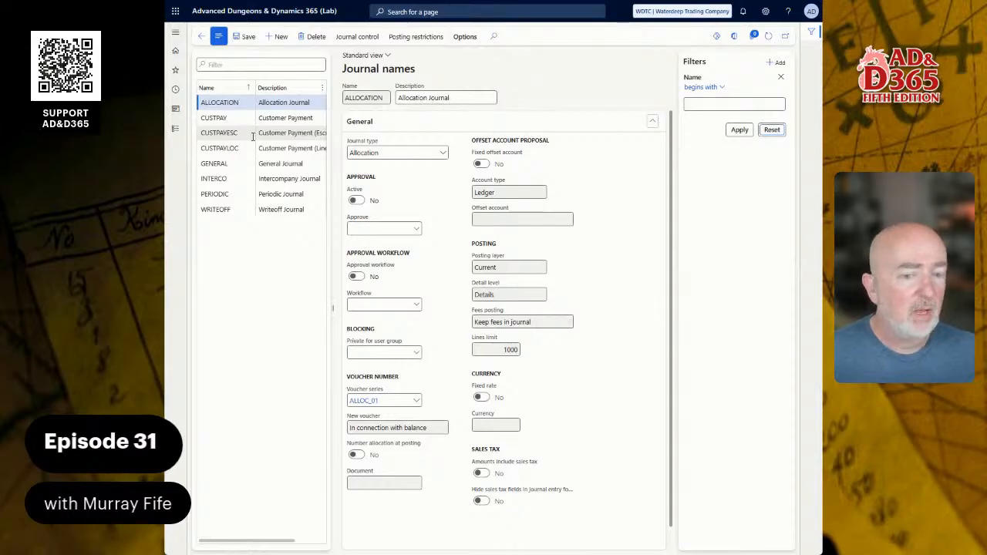
left_click(252, 136)
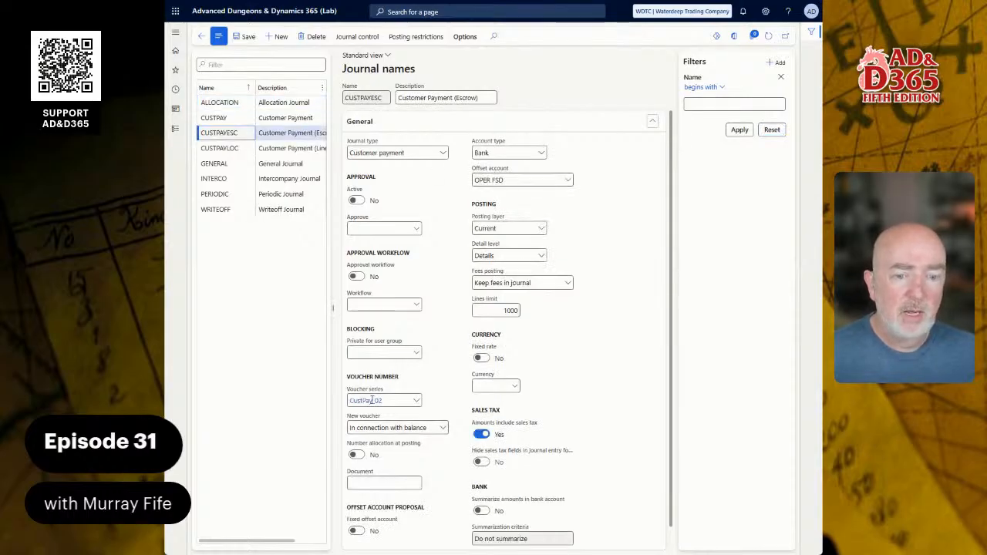
left_click(281, 154)
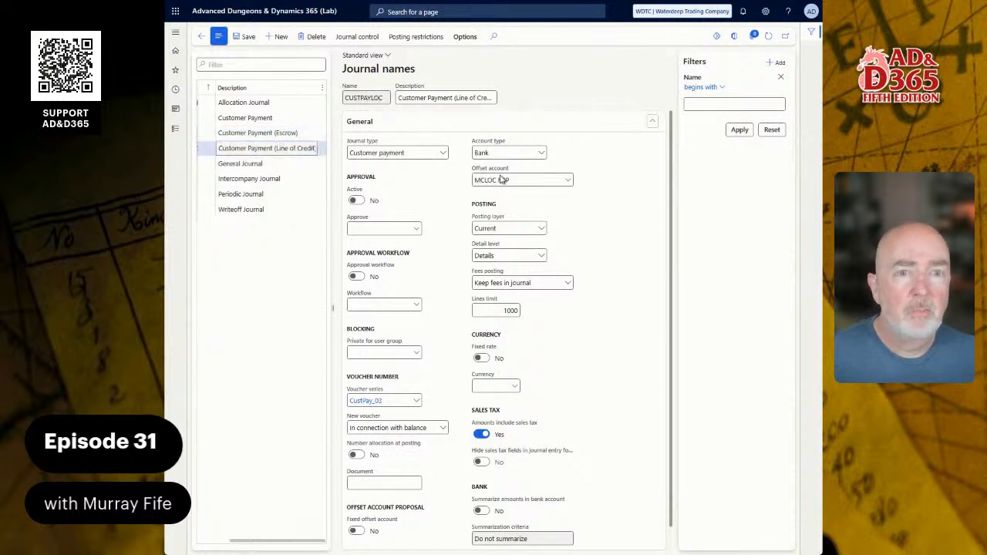
mouse_move(526, 180)
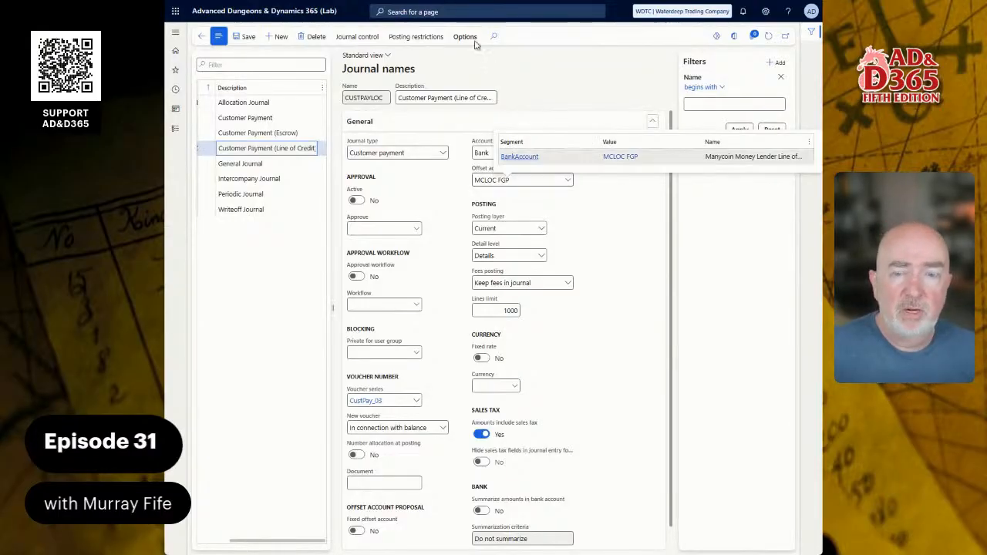
left_click(200, 36)
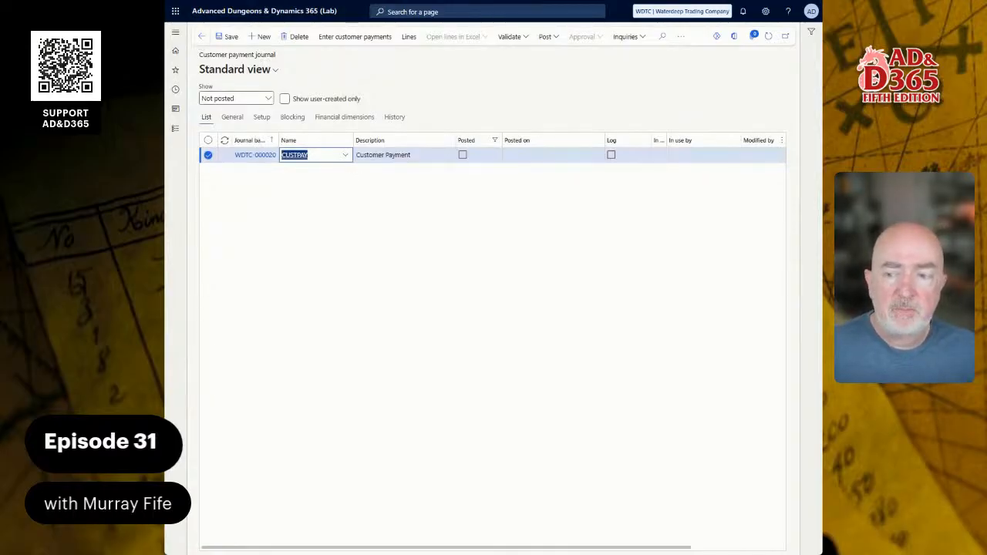
Open customer payment entry for the new CUSTPAY journal and choose The Fiery Dragon as the customer.
left_click(438, 154)
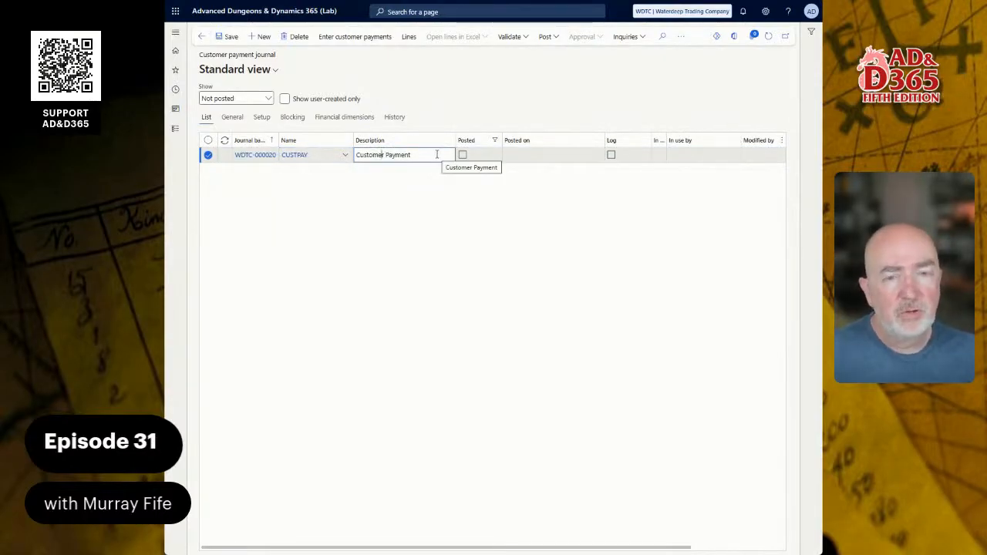
left_click(409, 37)
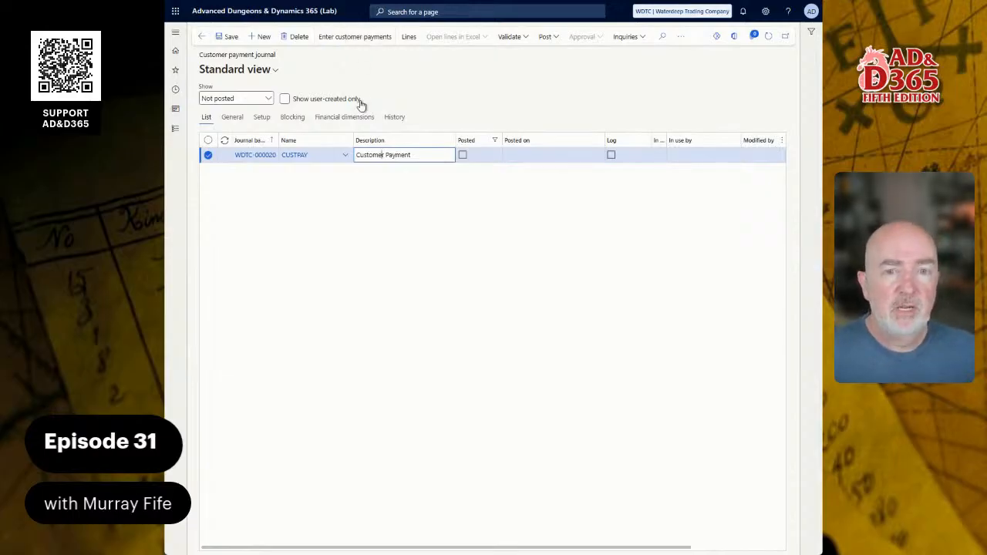
left_click(353, 36)
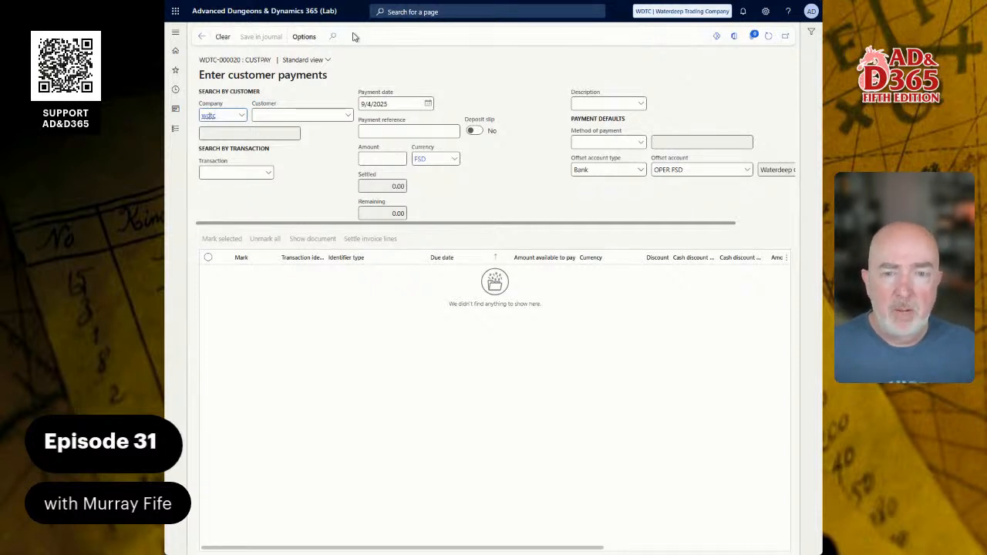
left_click(347, 115)
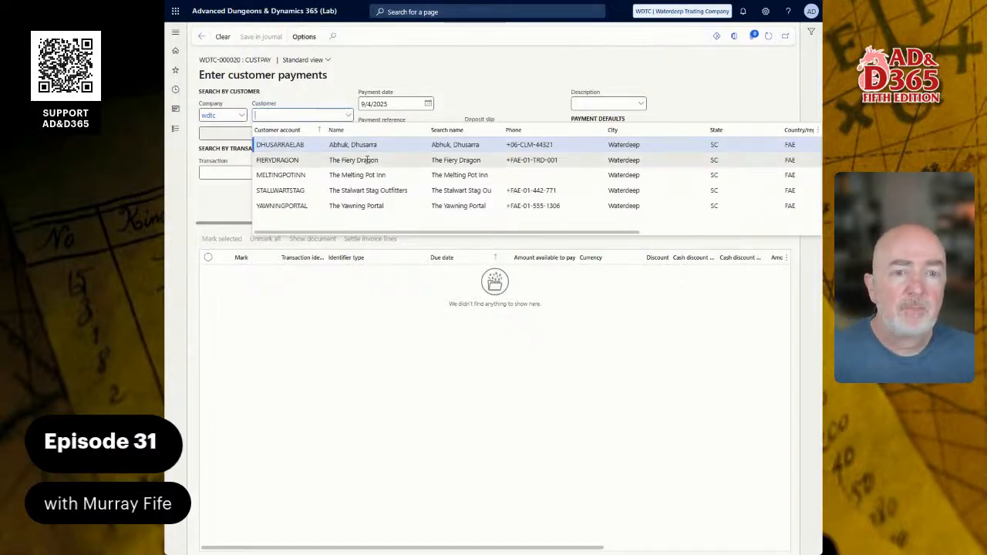
left_click(368, 160)
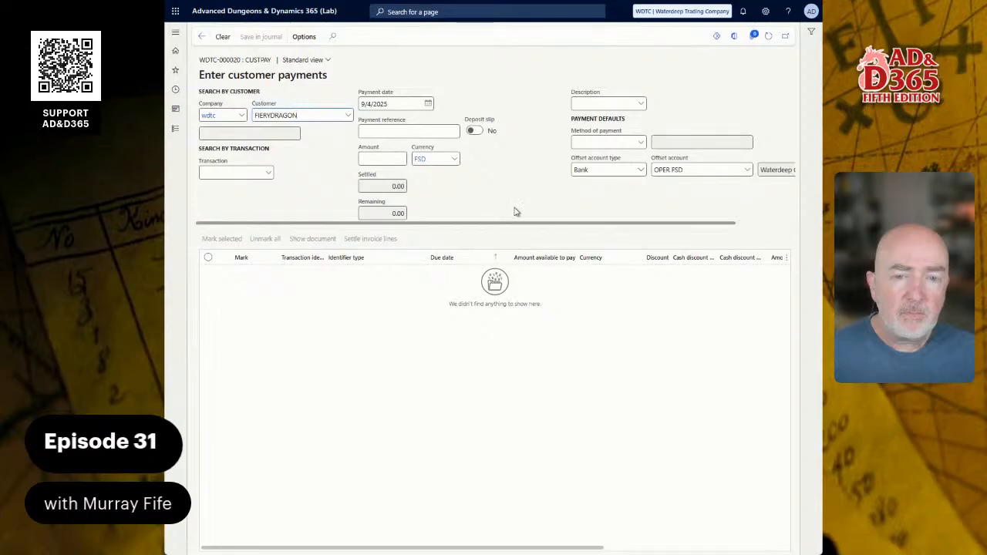
left_click(267, 175)
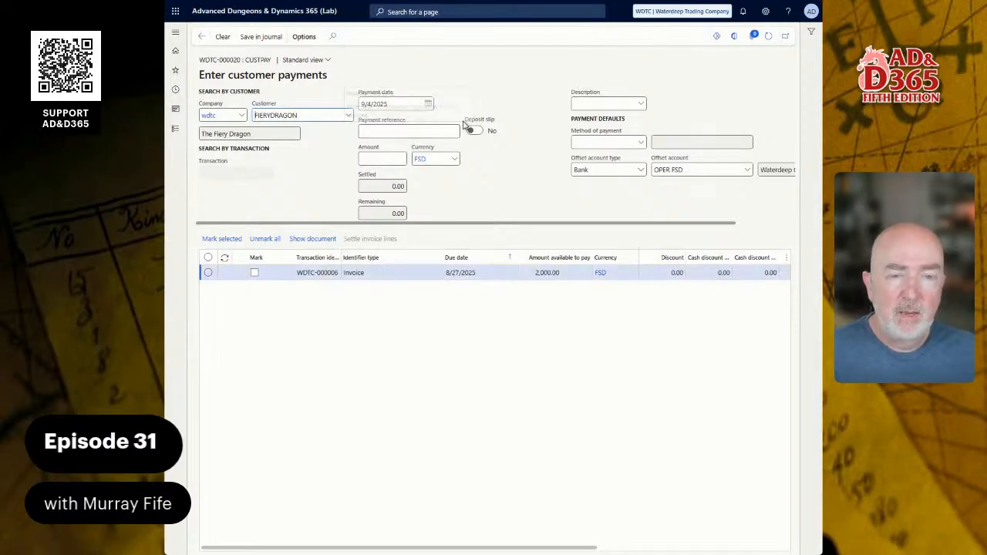
Set the payment amount to 2,000 and the payment reference to BANK NOTE #92887.
left_click(388, 159)
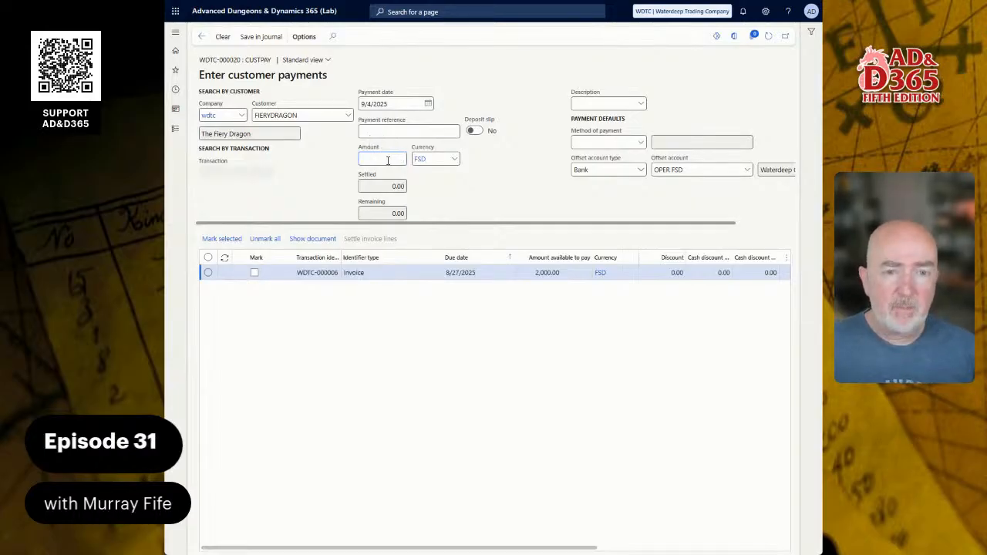
type("2000")
key("Tab")
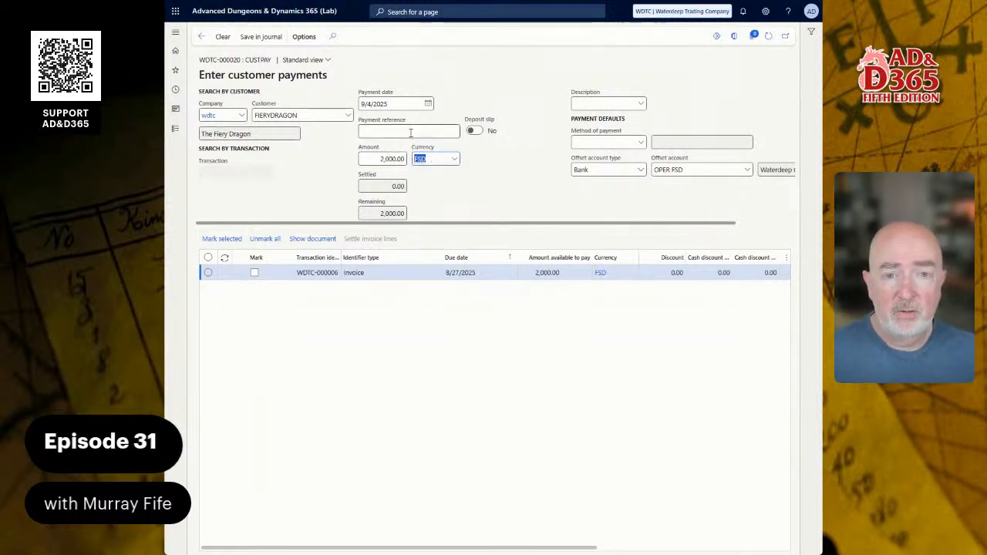
left_click(409, 132)
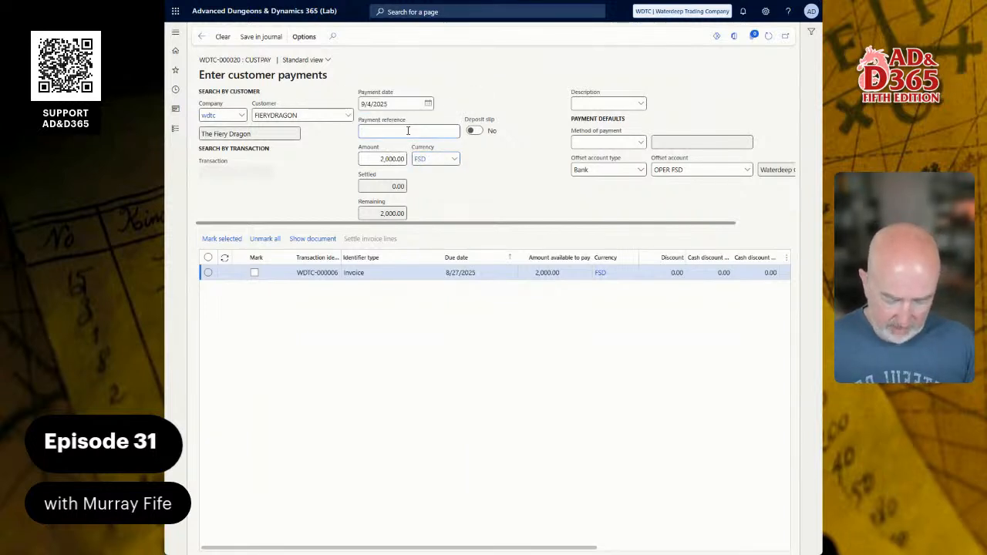
type("CHECK")
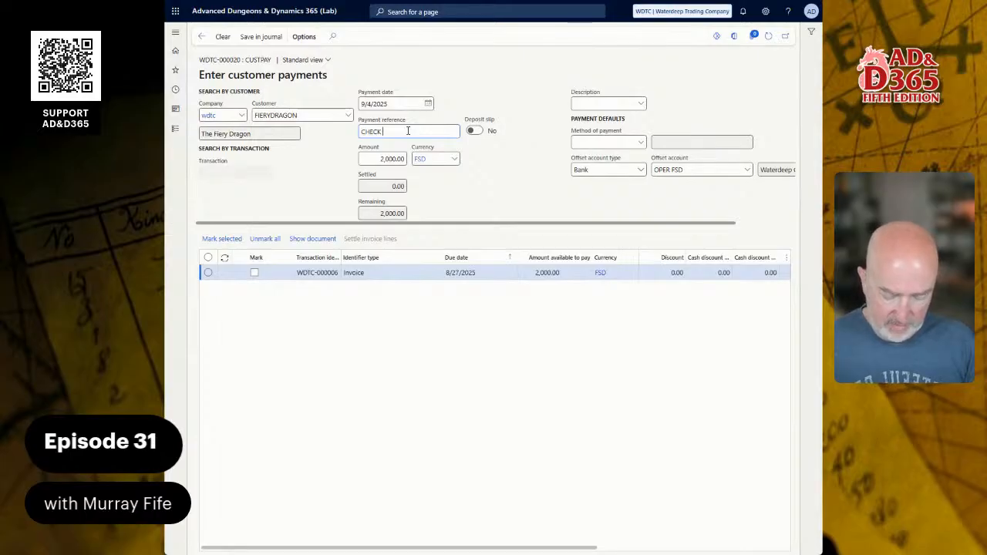
key("BackSpace")
key("BackSpace")
key("BackSpace")
key("BackSpace")
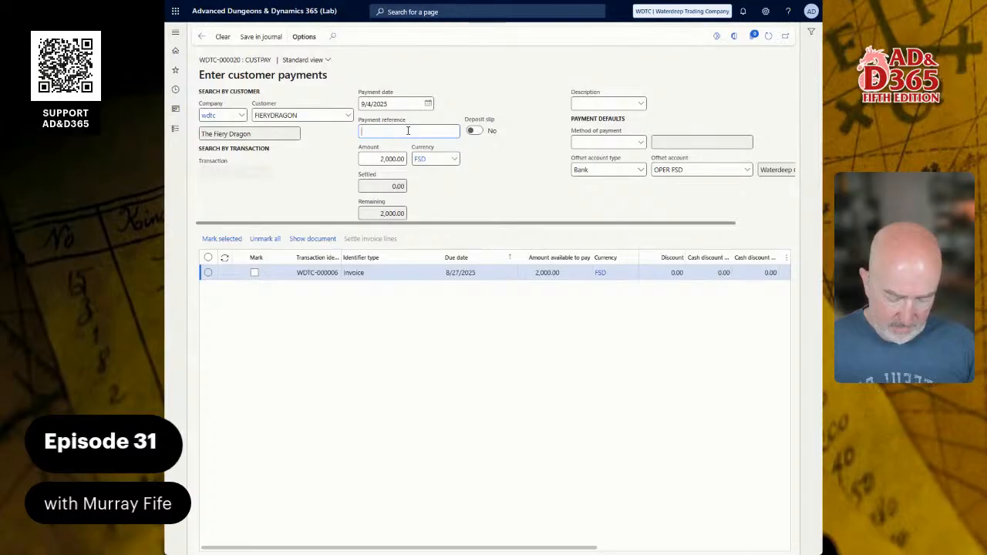
type("BANK NOTE")
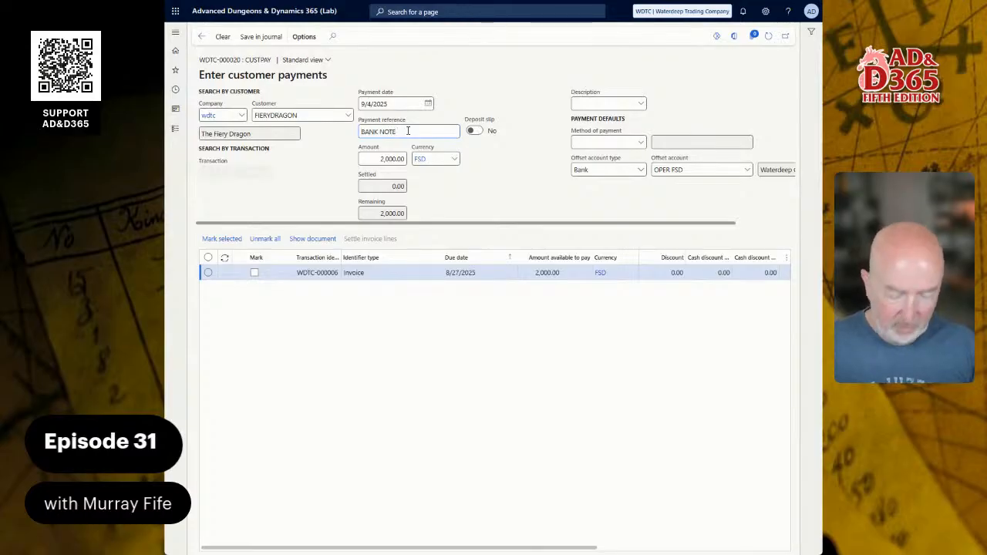
type(" #90887")
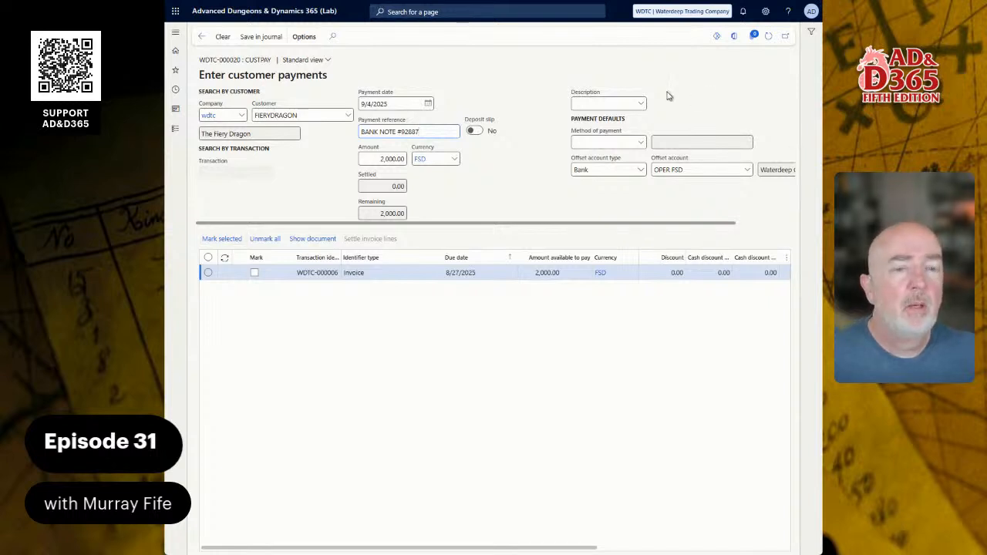
Leave the description empty and set the method of payment to CHECK (Check Payment).
left_click(641, 103)
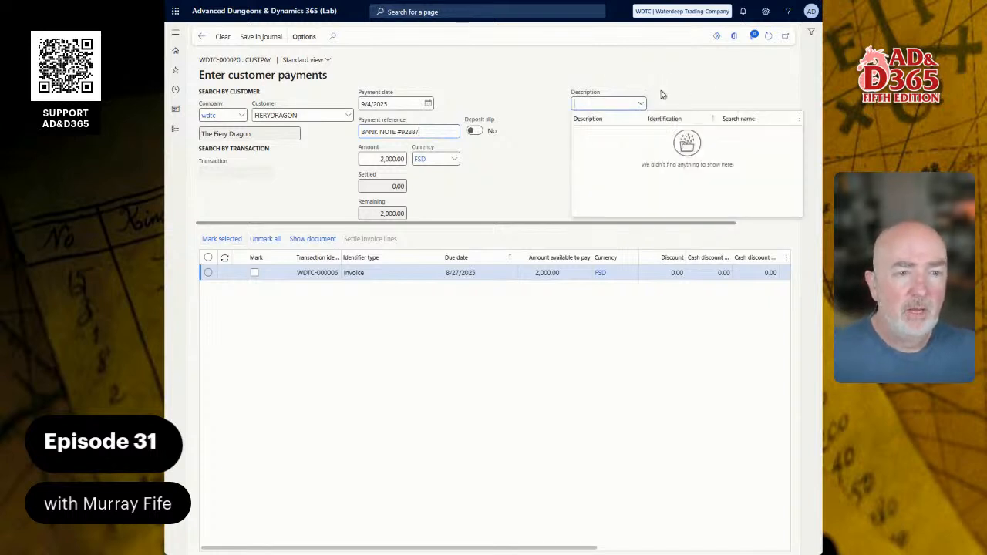
left_click(619, 108)
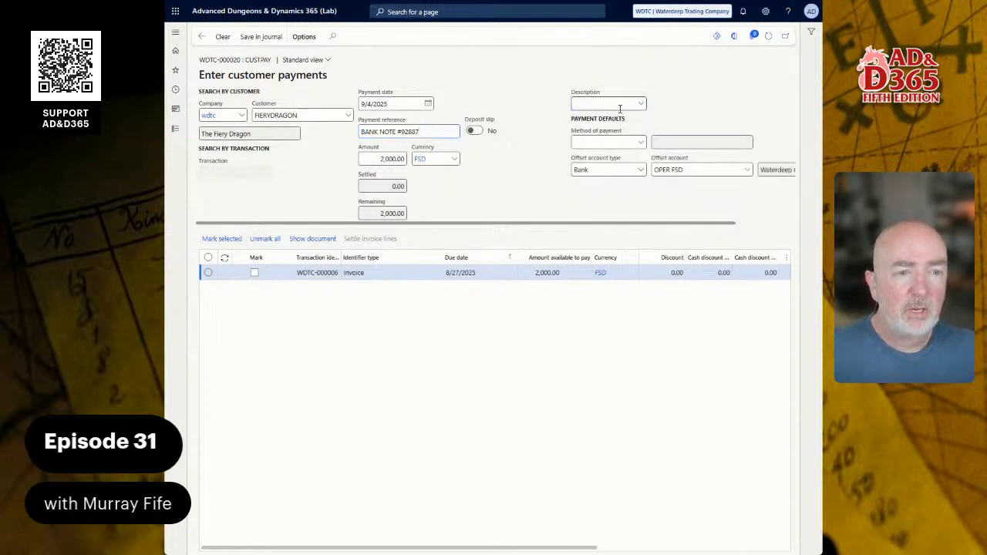
left_click(641, 143)
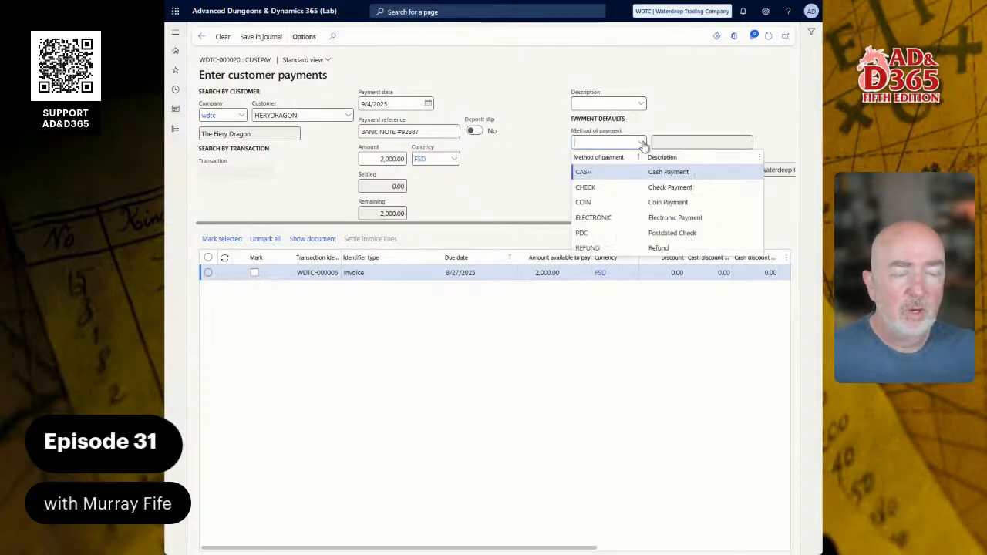
left_click(600, 188)
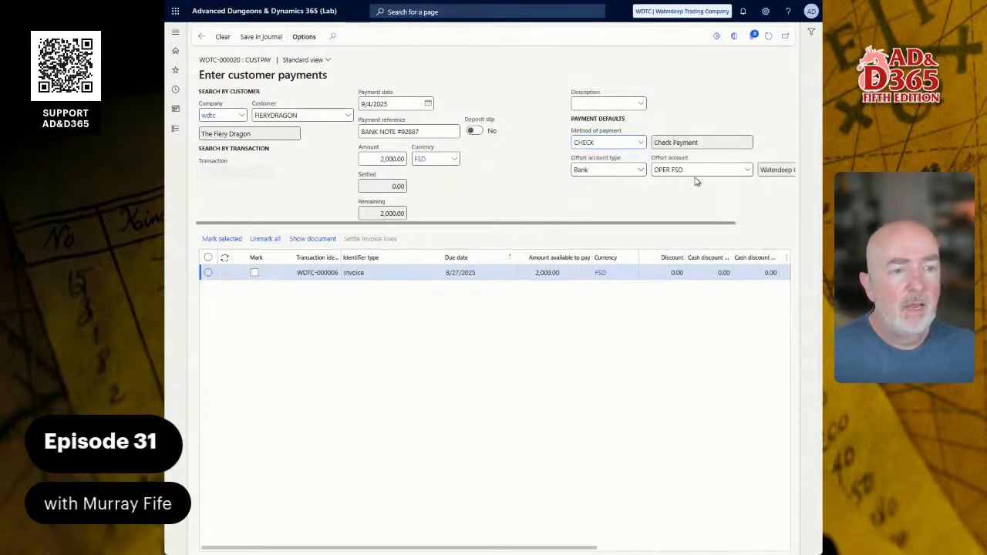
mouse_move(684, 171)
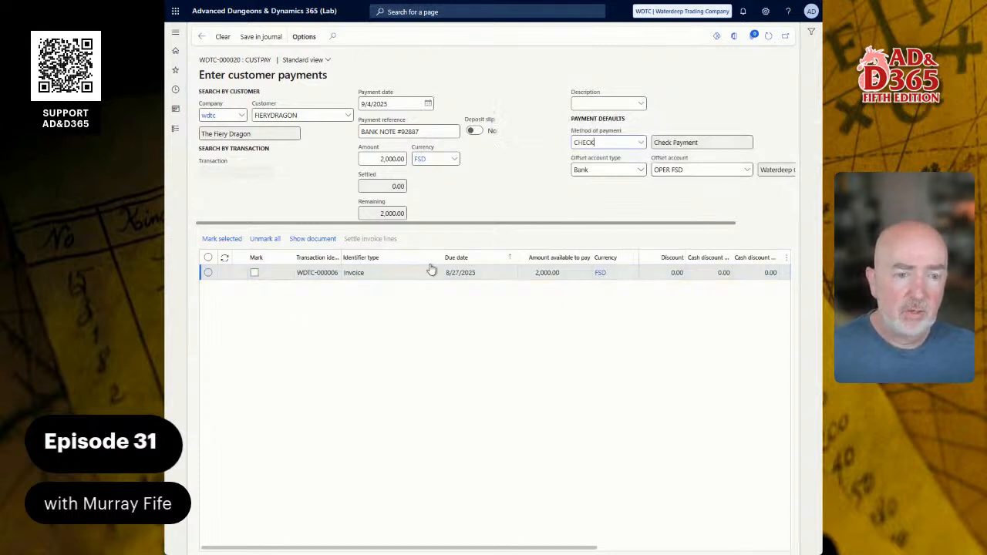
Mark The Fiery Dragon's open invoice for settlement and save the payment in the journal with the deposit slip option enabled.
left_click(256, 273)
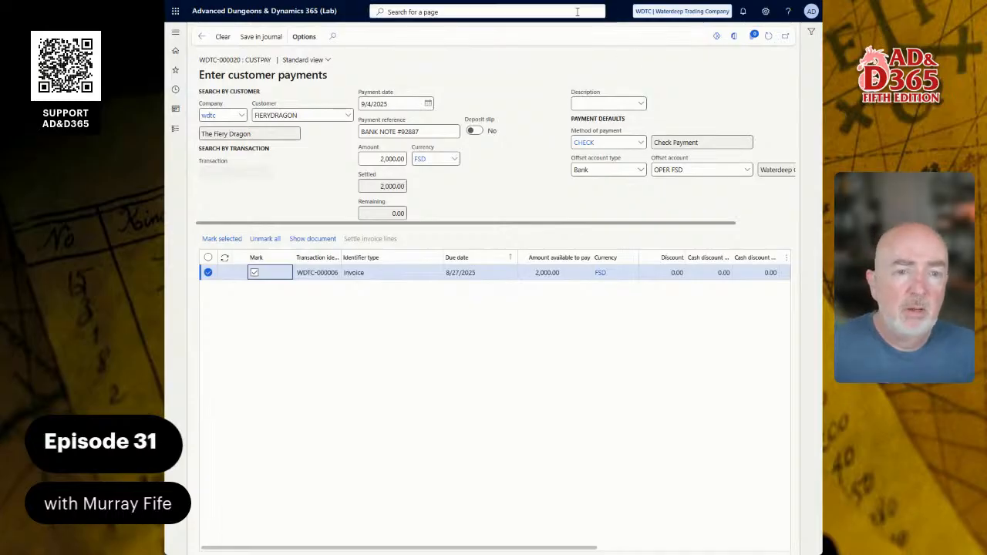
left_click(474, 130)
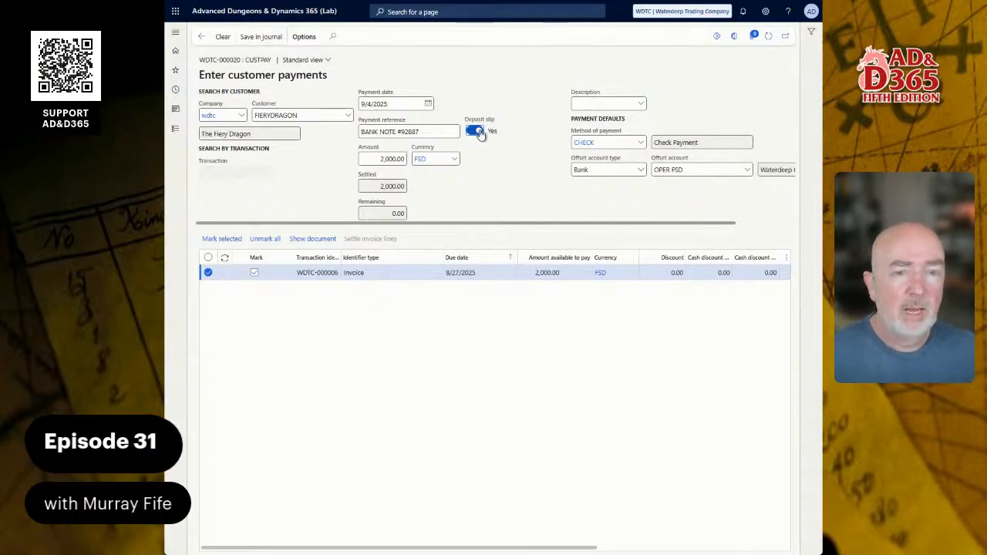
left_click(259, 37)
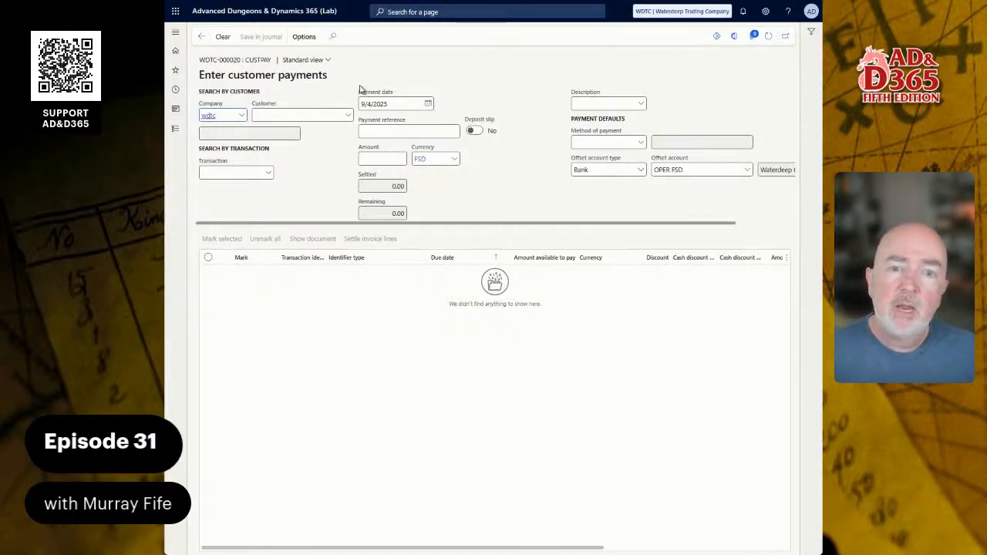
Look up the open invoices of The Yawning Portal in the payment entry form.
left_click(348, 115)
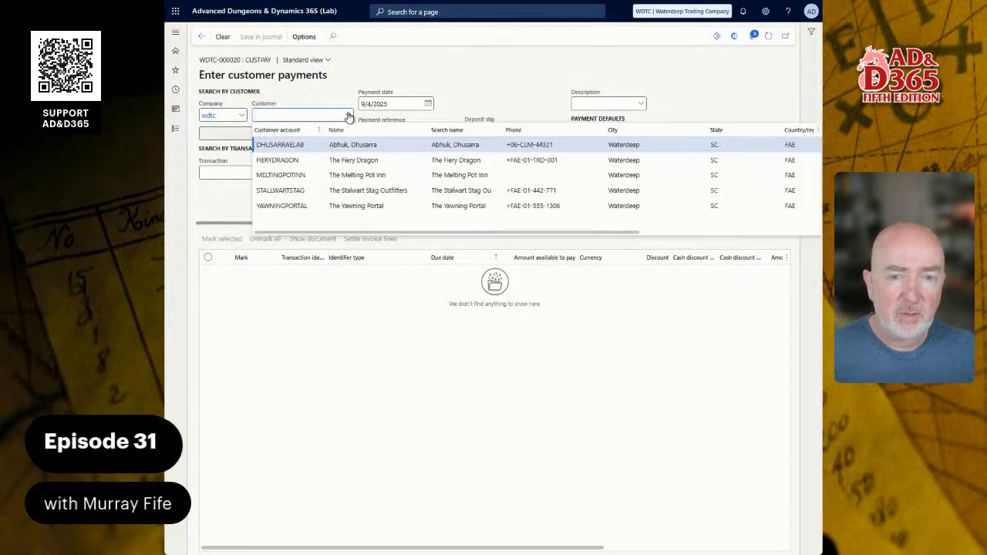
left_click(376, 206)
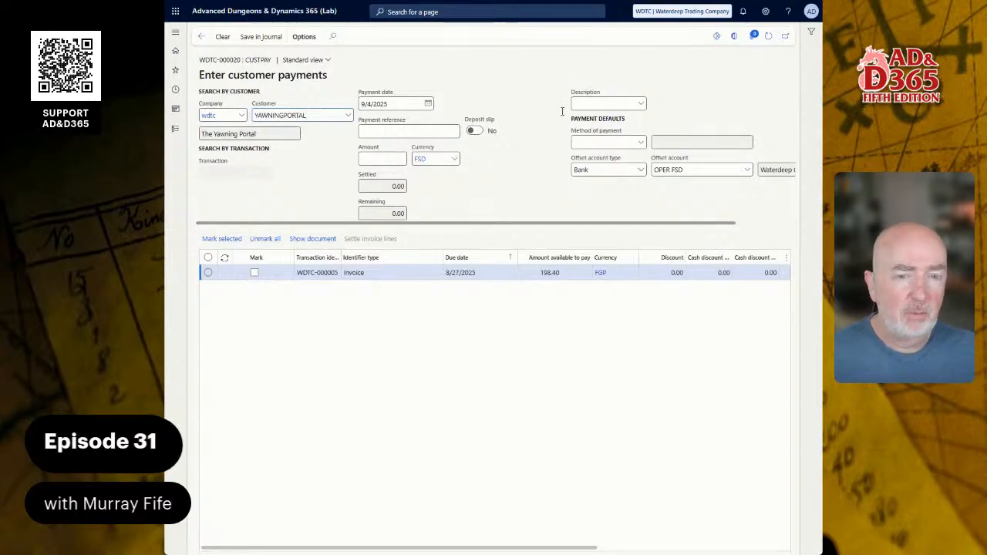
Return to the payment journal and open its lines to examine the payment's offset account, method of payment, reference and deposit slip setting.
left_click(199, 38)
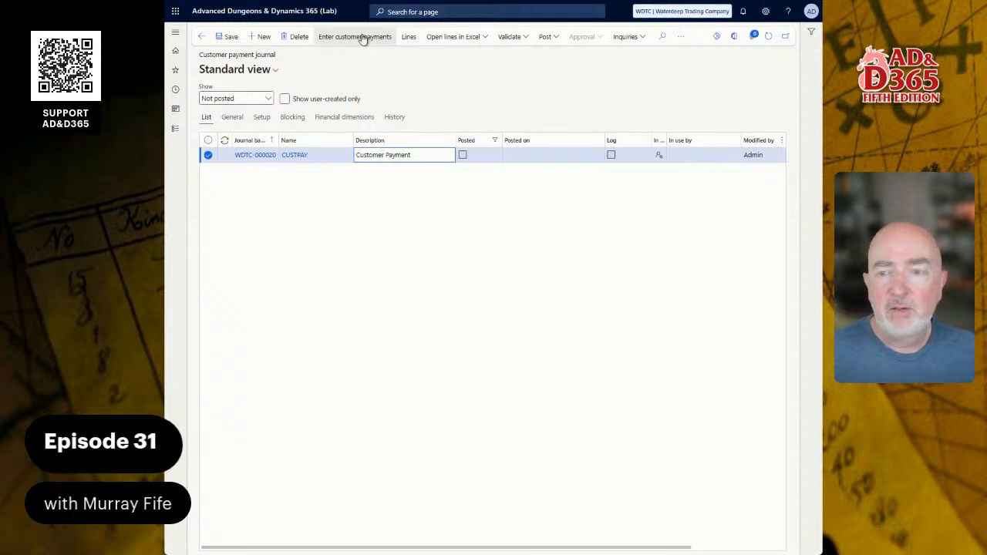
left_click(409, 37)
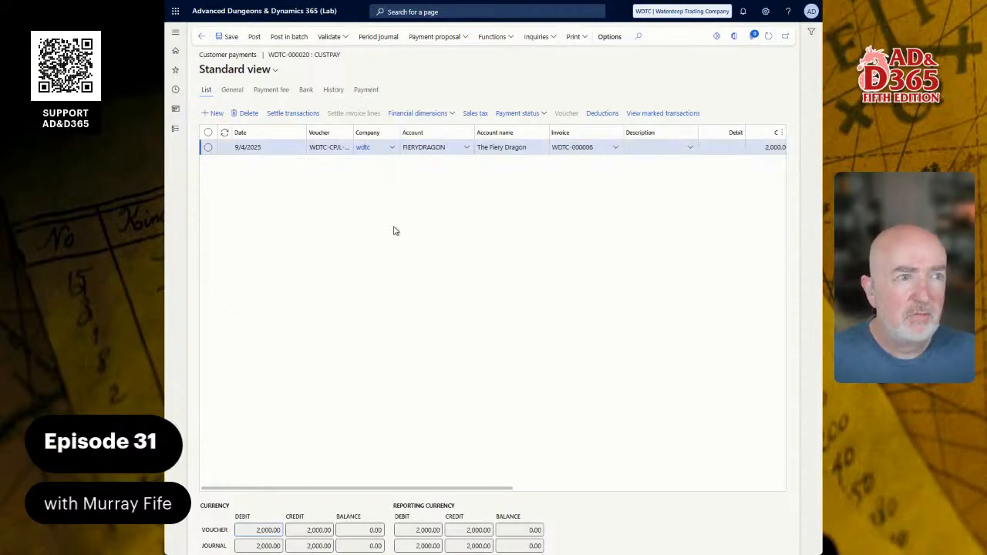
left_click_drag(404, 489, 257, 500)
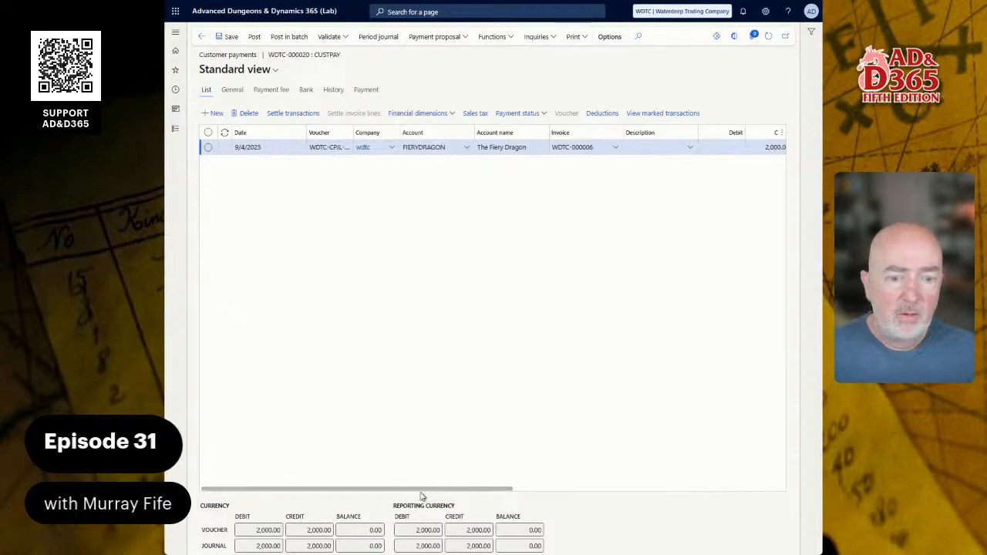
left_click_drag(434, 497, 753, 502)
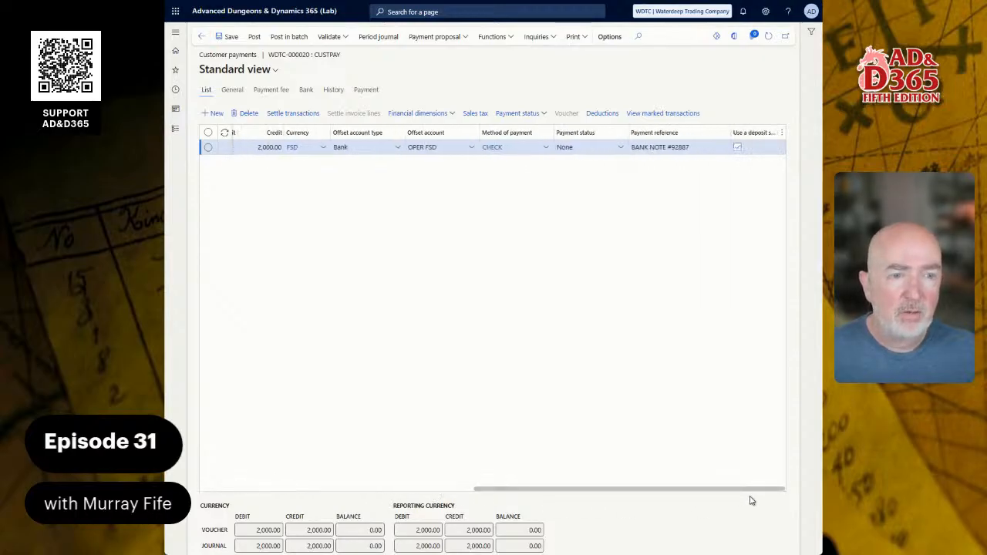
Validate the CUSTPAY payment journal from its lines, recheck the payment line's reference, and return to the journal list.
left_click(332, 37)
left_click(359, 55)
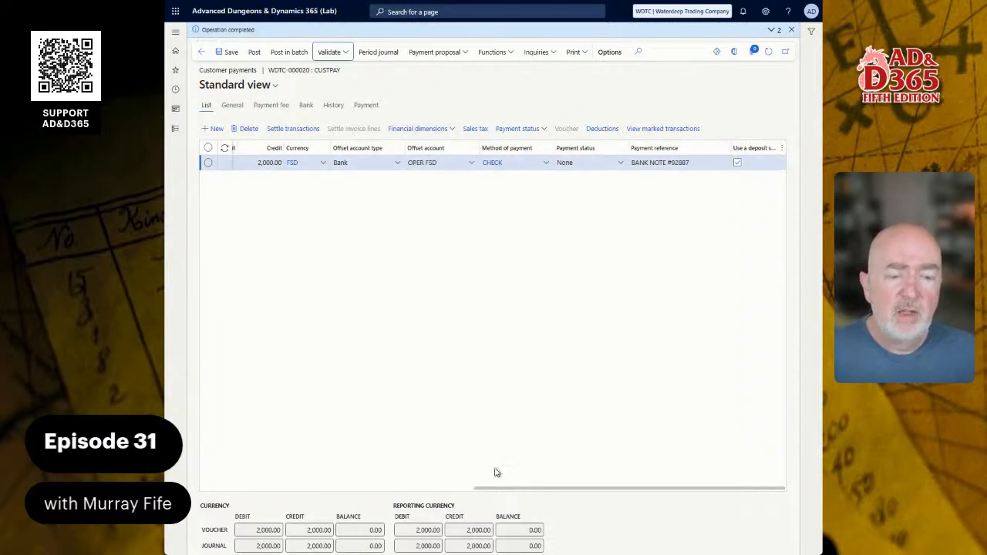
left_click(700, 164)
left_click_drag(700, 163, 629, 165)
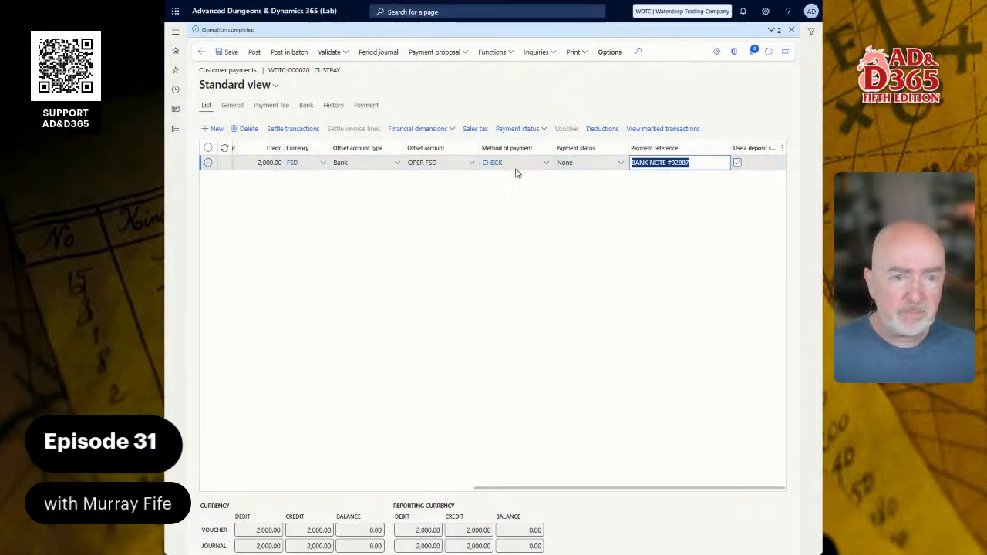
left_click_drag(525, 489, 230, 500)
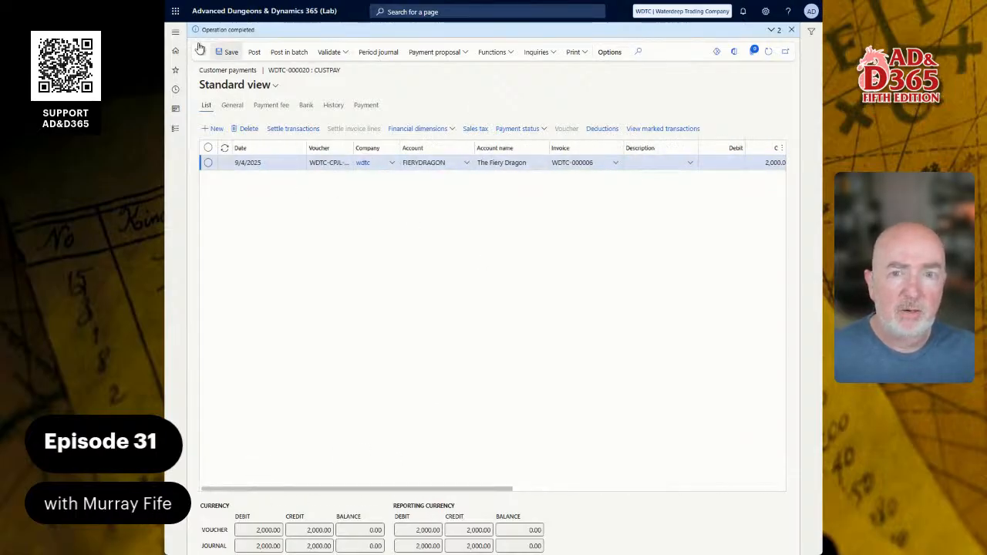
left_click(224, 52)
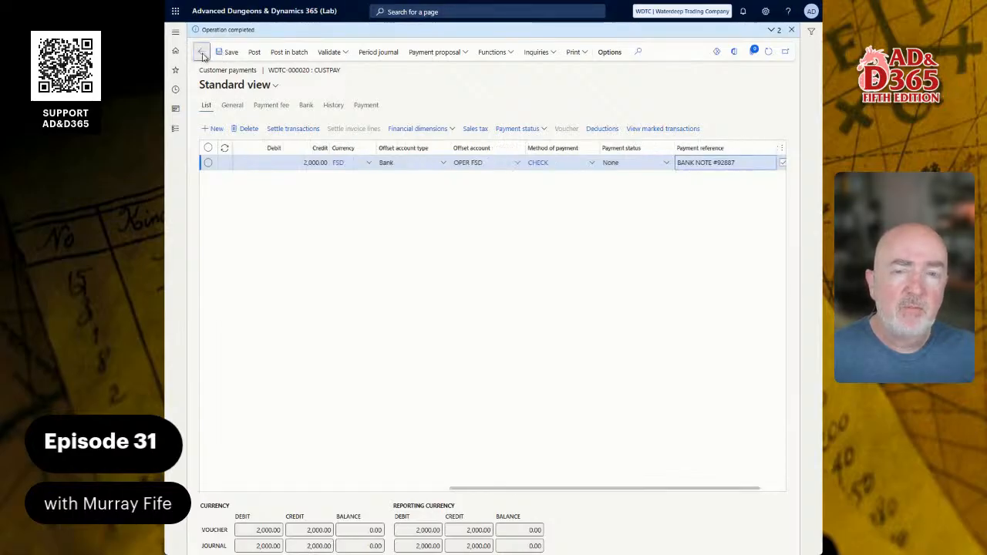
left_click(202, 51)
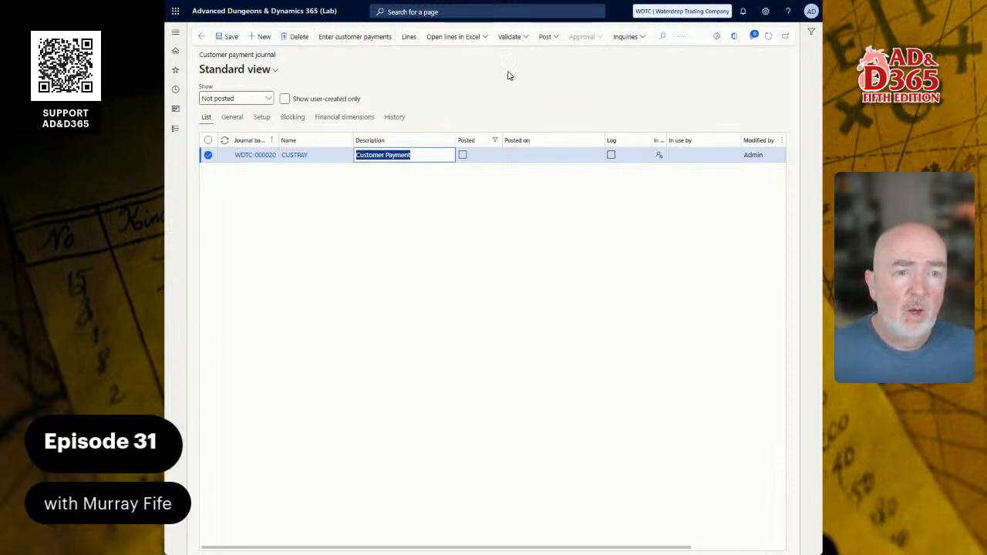
Post the CUSTPAY customer payment journal from the journal list.
left_click(557, 40)
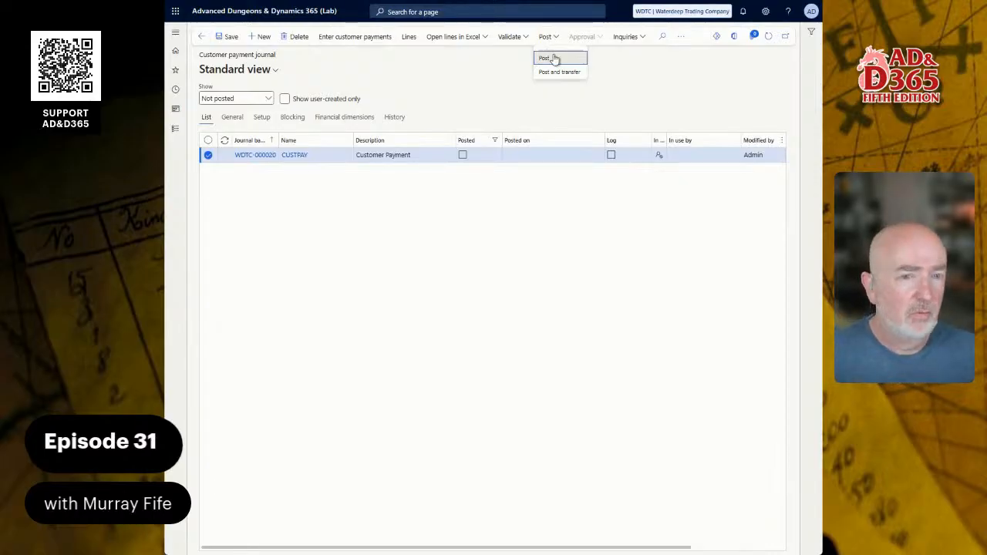
left_click(409, 36)
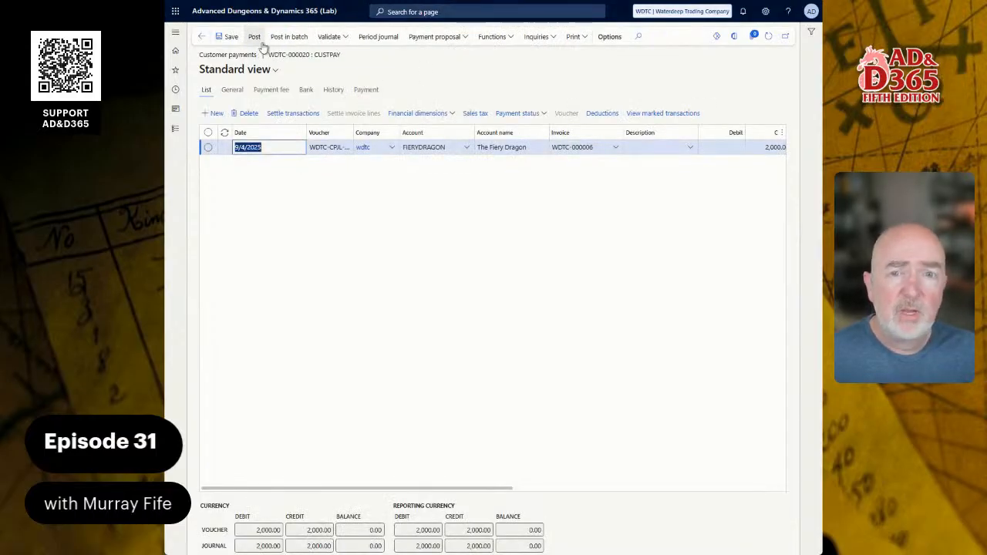
left_click(202, 37)
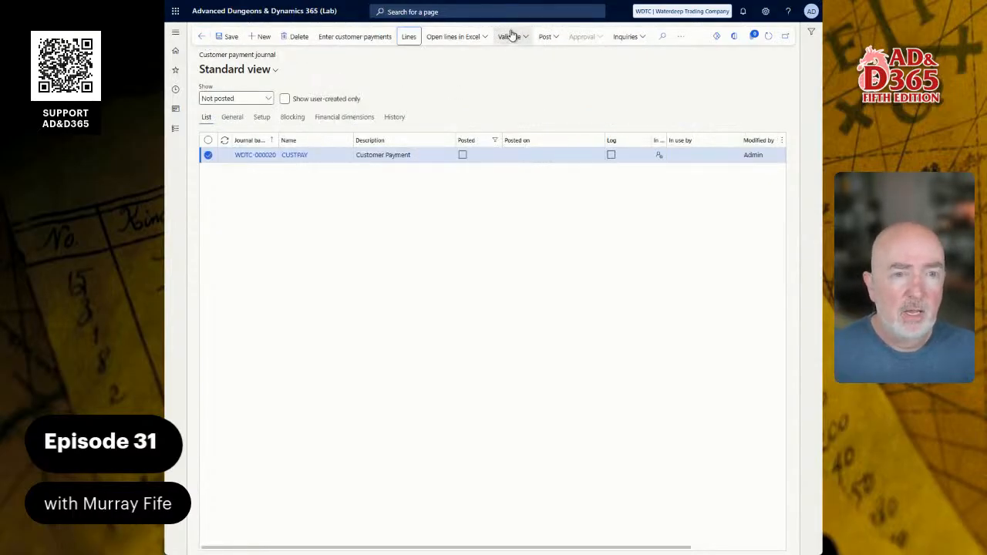
left_click(551, 37)
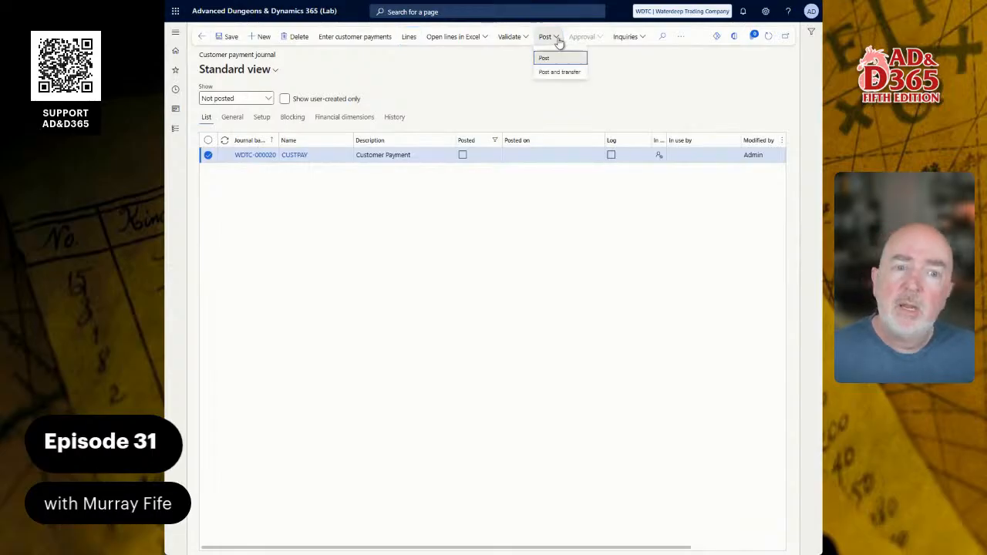
left_click(560, 63)
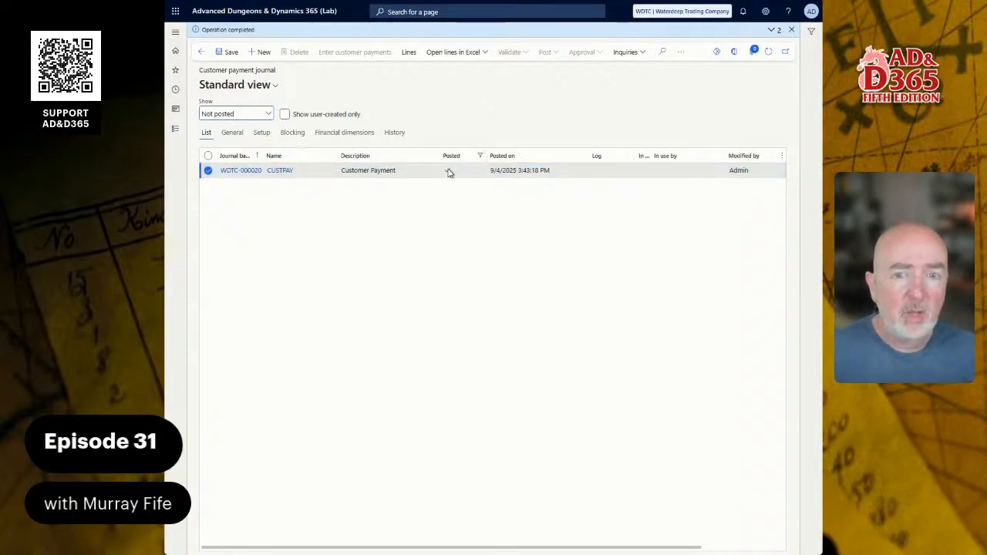
Compare the journal list under the All and Not posted filters and leave it showing Posted journals.
left_click(268, 115)
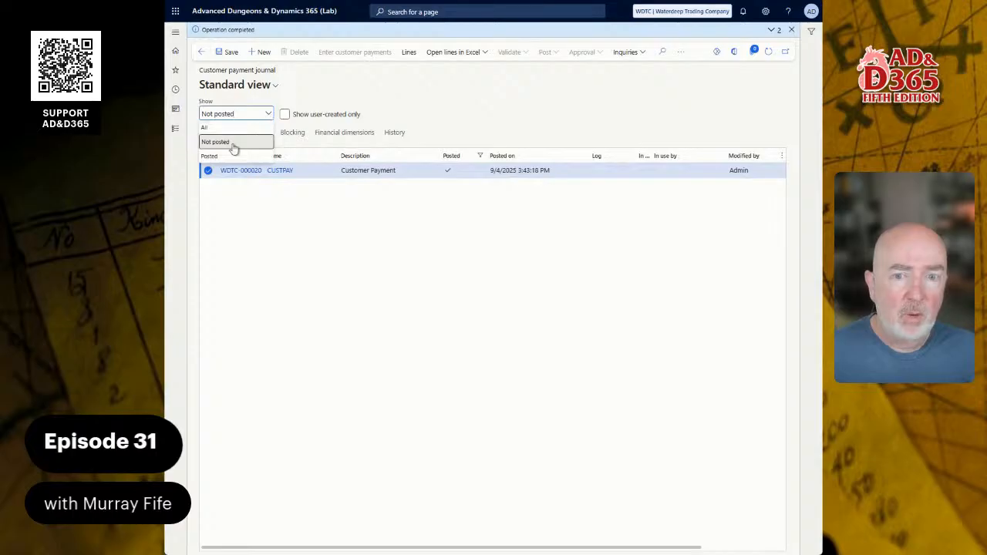
left_click(245, 143)
left_click(268, 114)
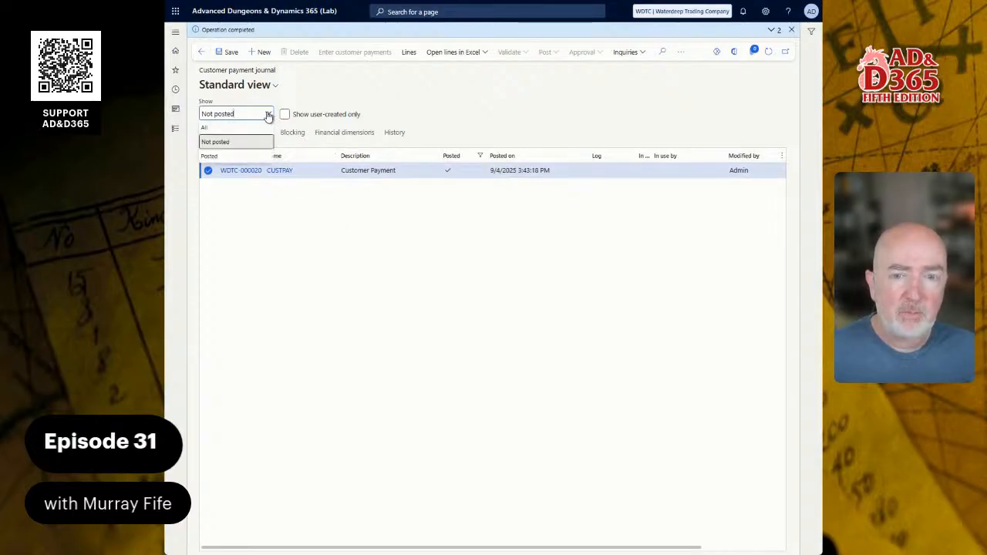
left_click(232, 133)
left_click(268, 114)
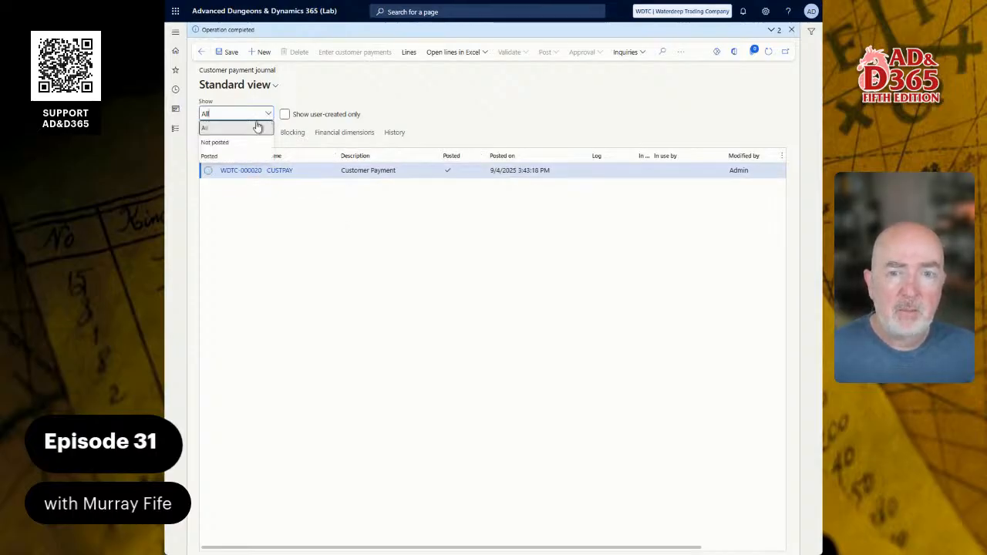
left_click(238, 143)
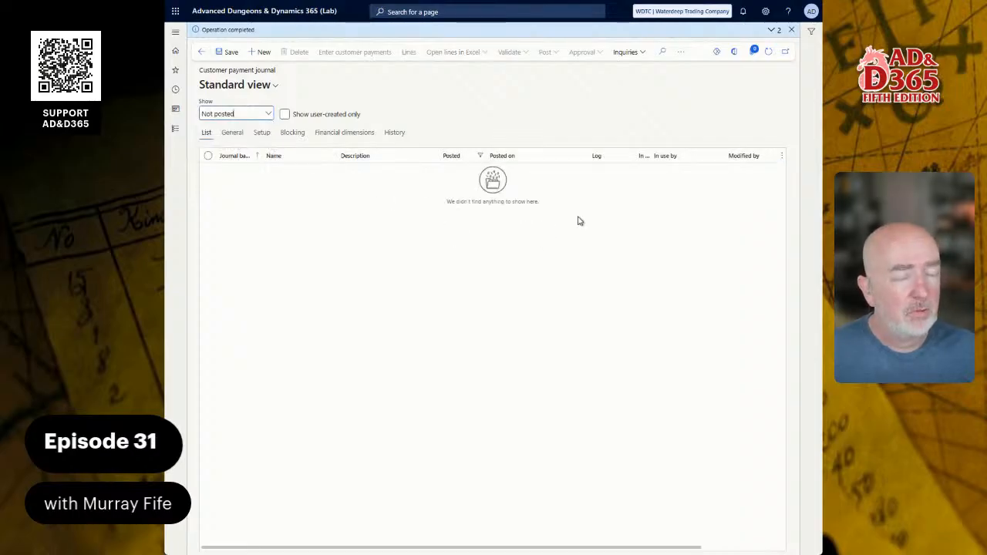
left_click(268, 114)
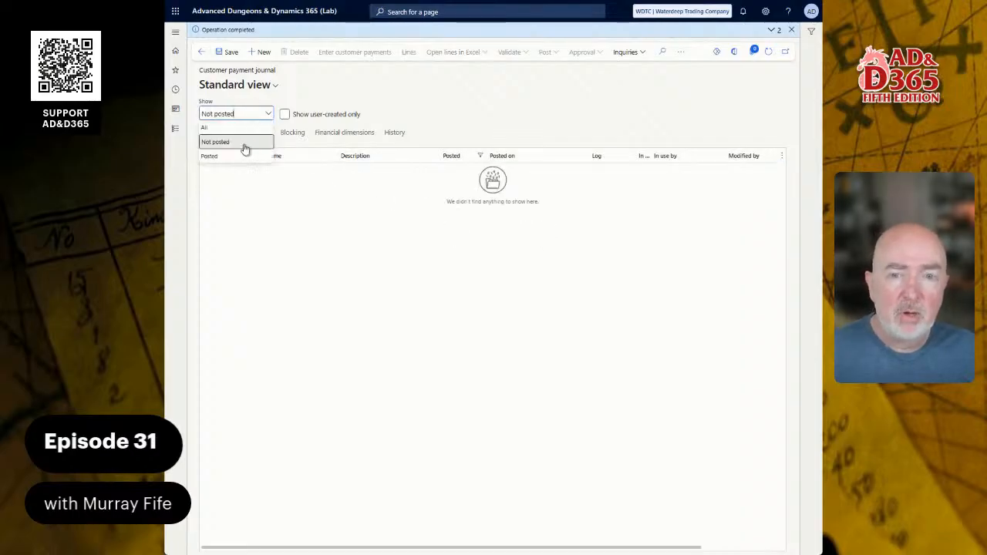
left_click(240, 156)
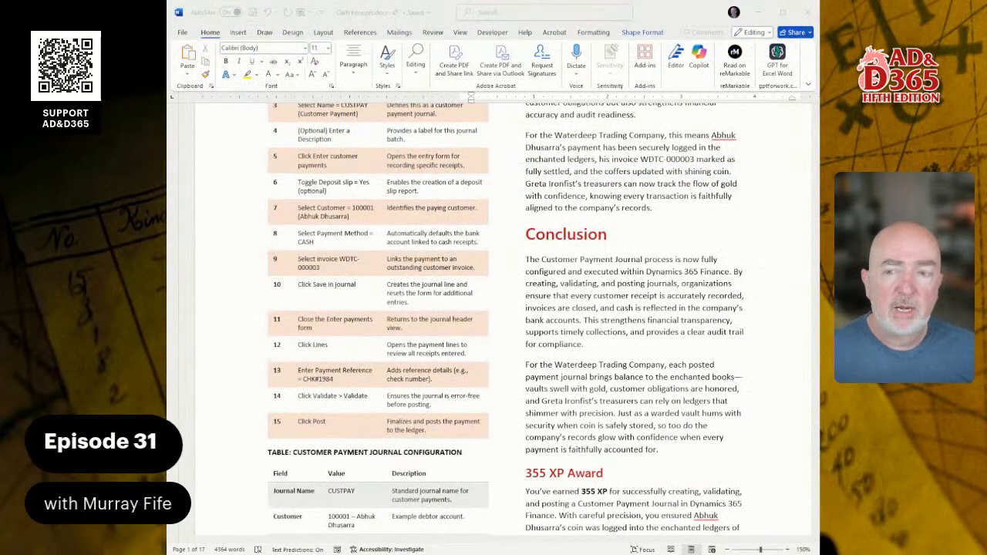
Switch to the Word guide and read from the payment journal summary through the steps for viewing cash receipt bank transactions.
scroll(494, 320, "down", 6)
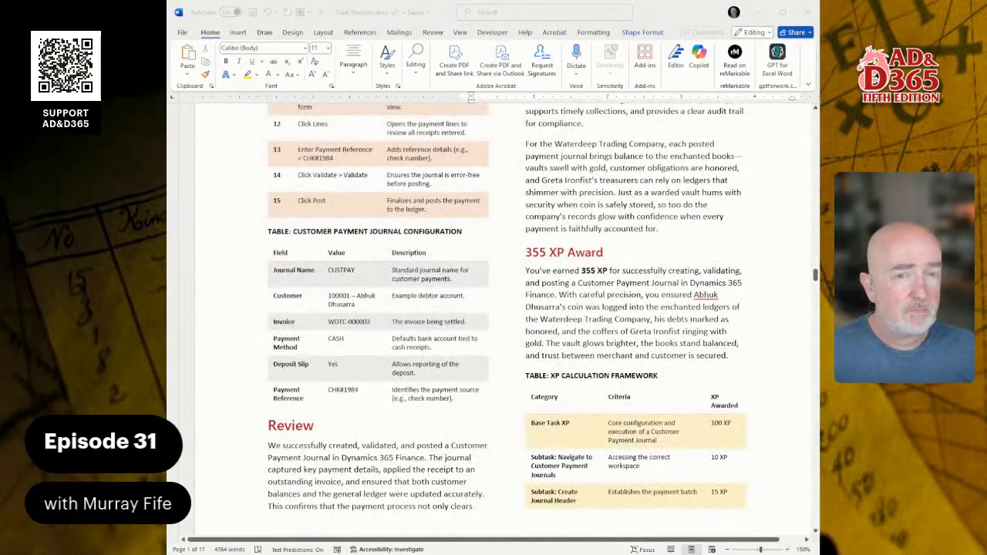
scroll(493, 320, "down", 15)
scroll(494, 321, "down", 10)
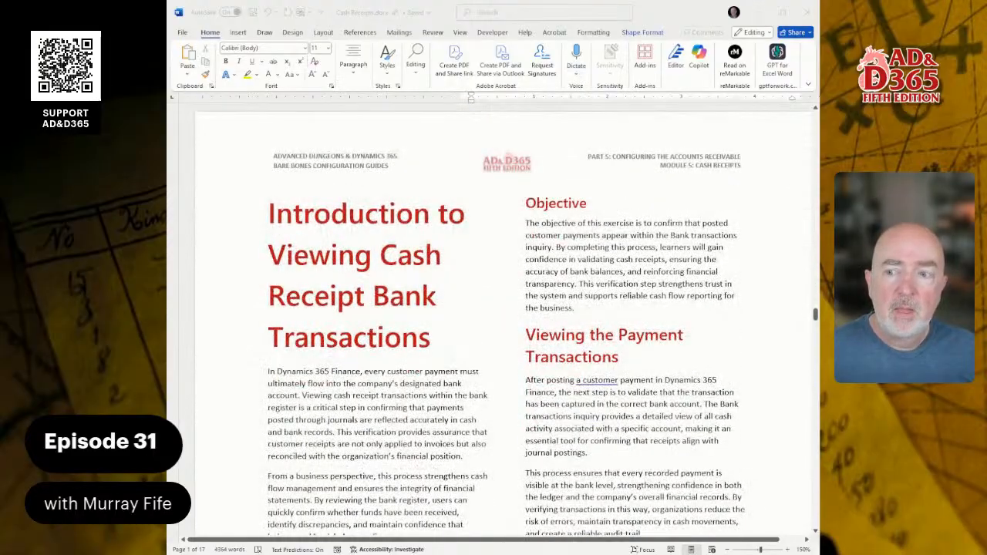
scroll(494, 320, "down", 2)
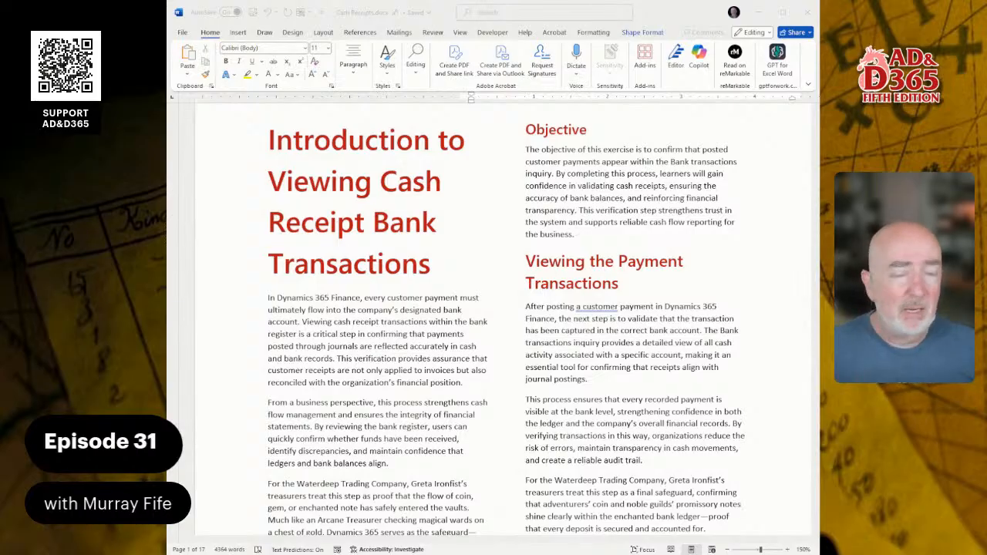
scroll(494, 324, "down", 8)
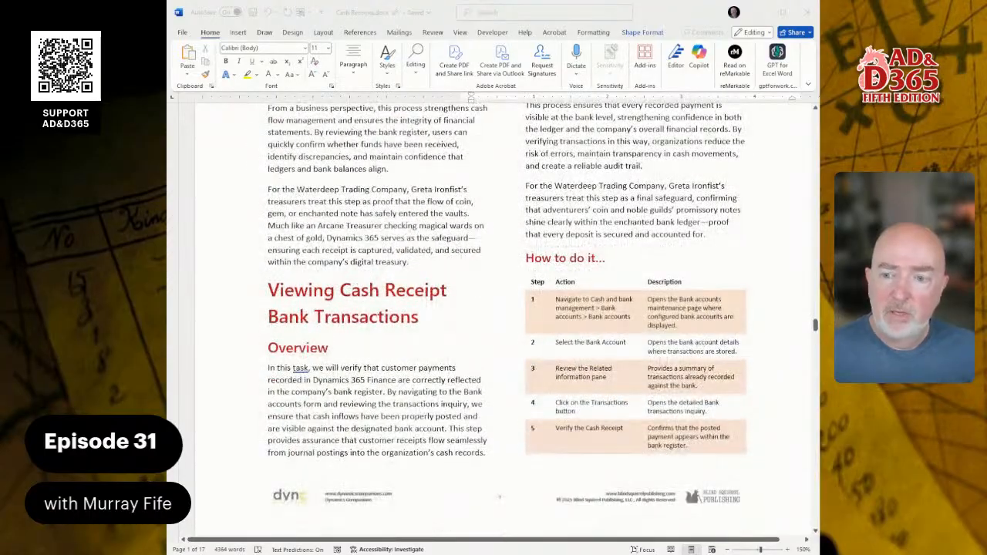
scroll(504, 315, "down", 1)
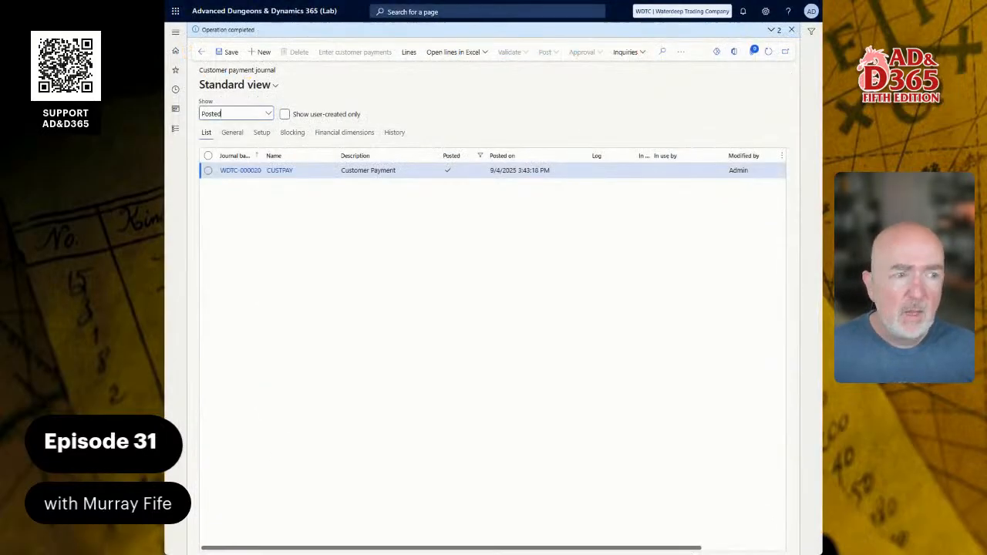
Switch back to Dynamics 365 and open the Bank accounts page of the Cash and bank management module.
left_click(271, 10)
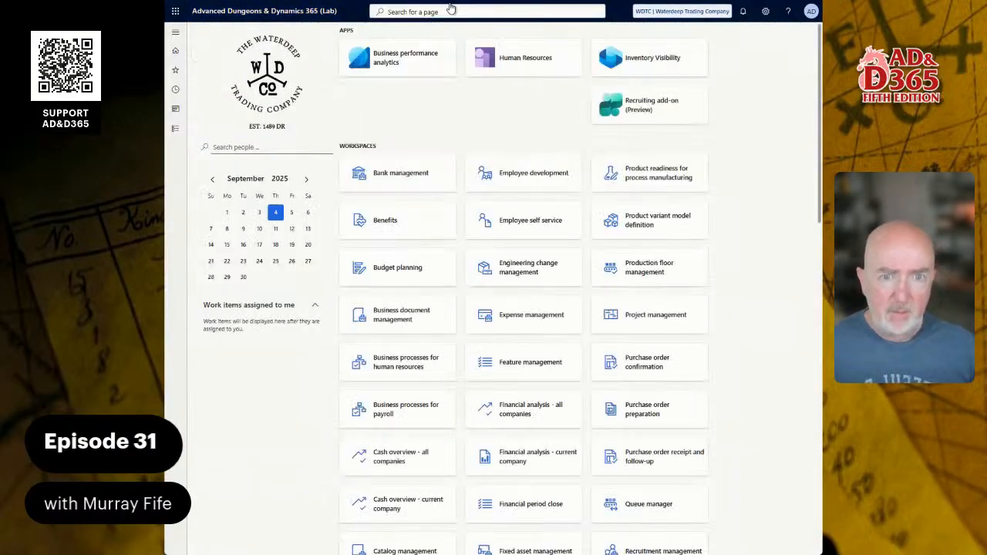
left_click(445, 7)
type("bank a")
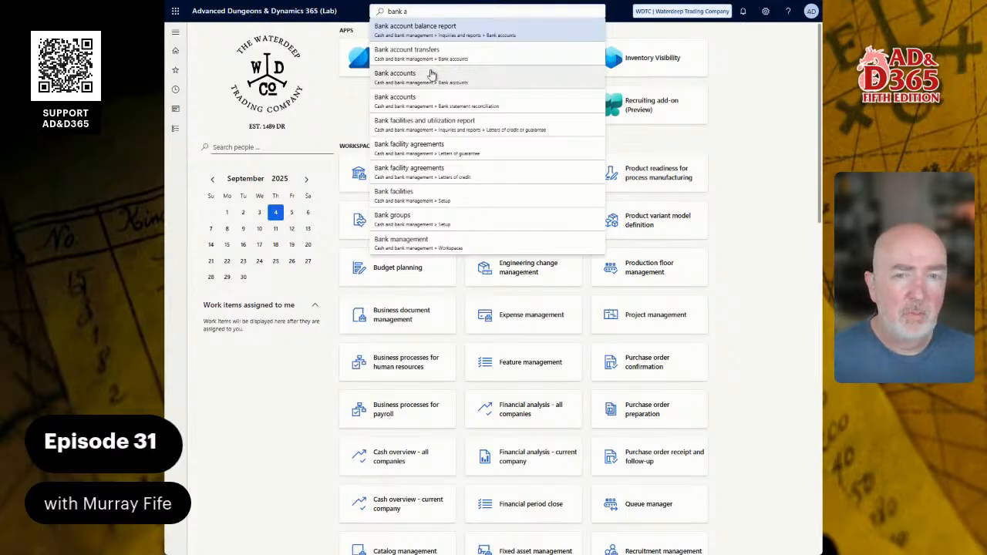
left_click(175, 130)
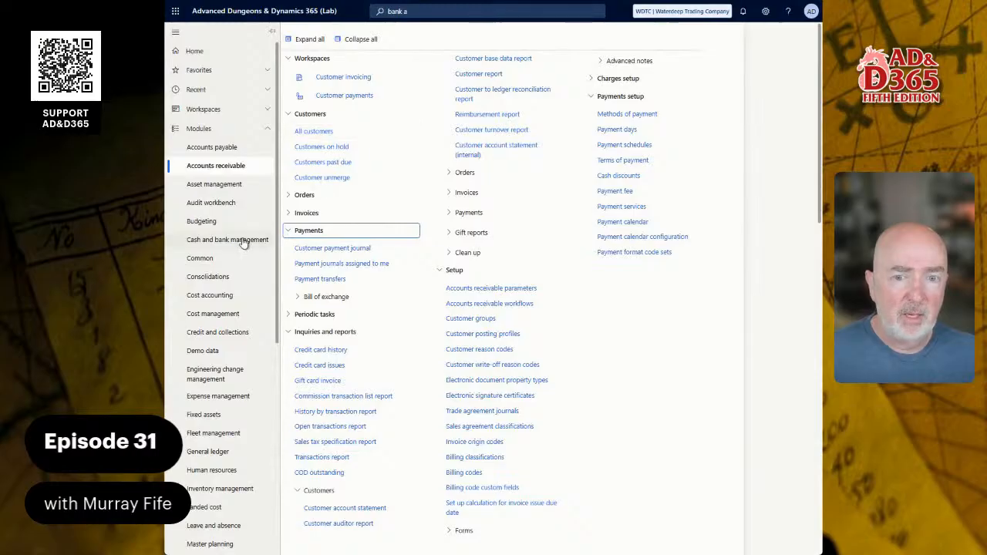
left_click(242, 243)
left_click(315, 169)
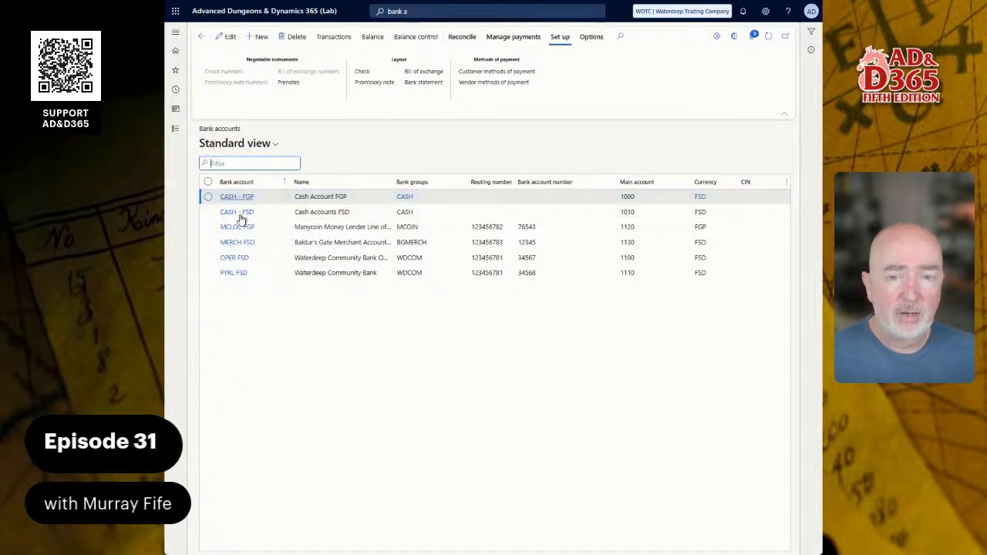
Open the OPER FSD bank account and examine the posted payment in its bank transactions.
left_click(235, 258)
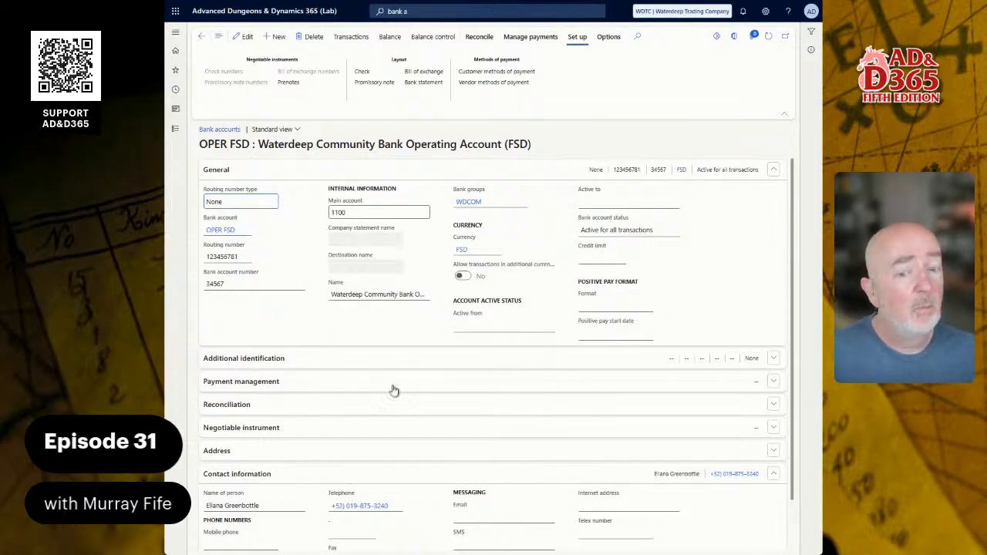
left_click(349, 36)
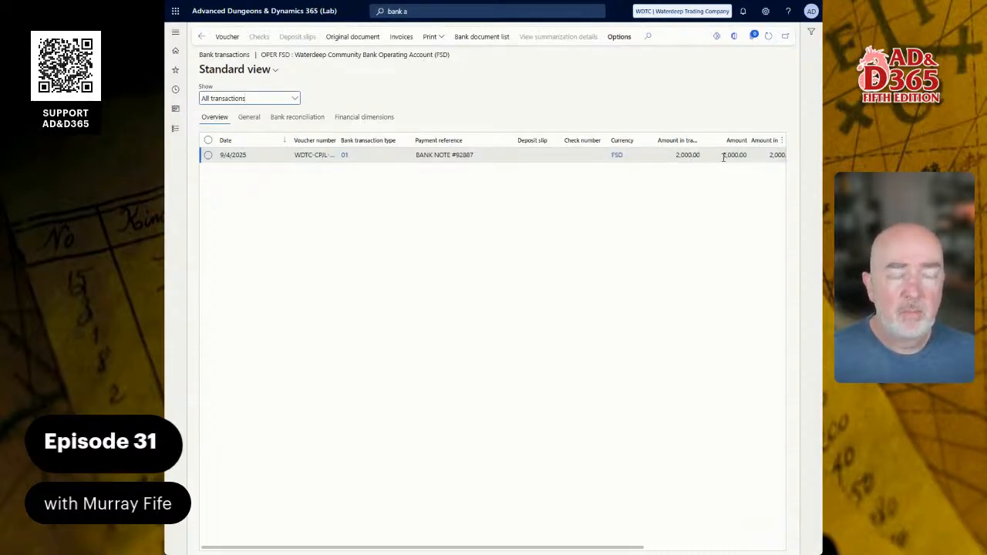
left_click_drag(563, 549, 594, 553)
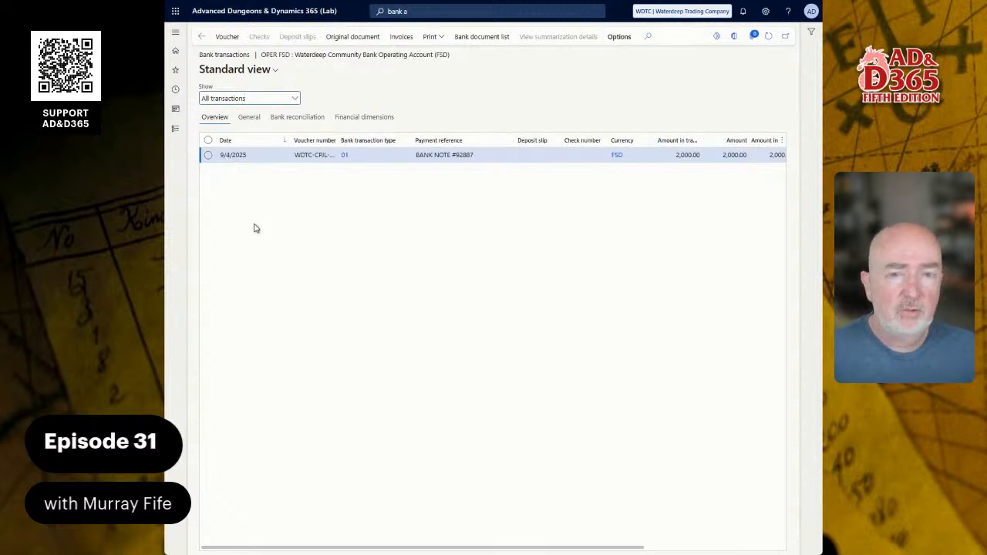
Trace the bank transaction to its original document, view the source payment journal, and return to the bank transactions.
left_click(358, 36)
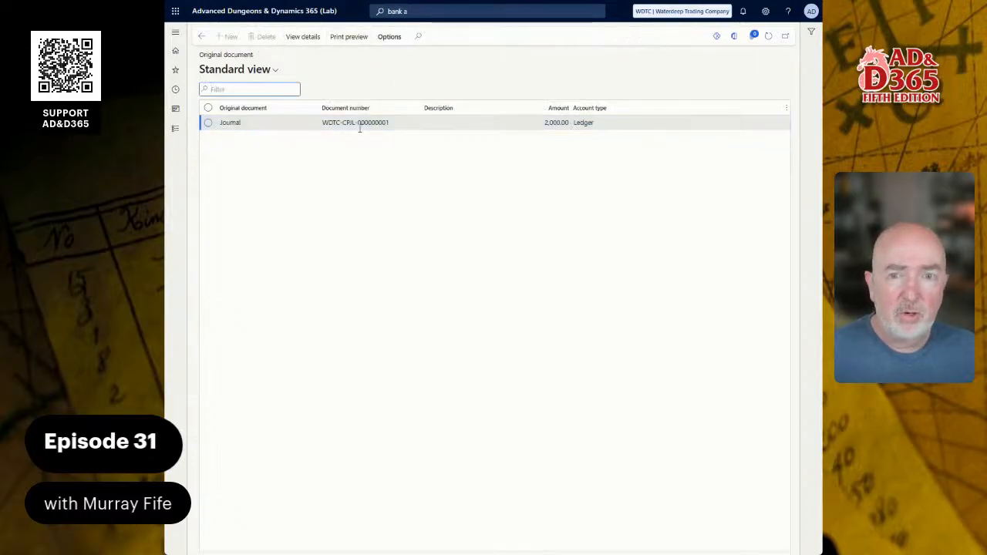
left_click(300, 41)
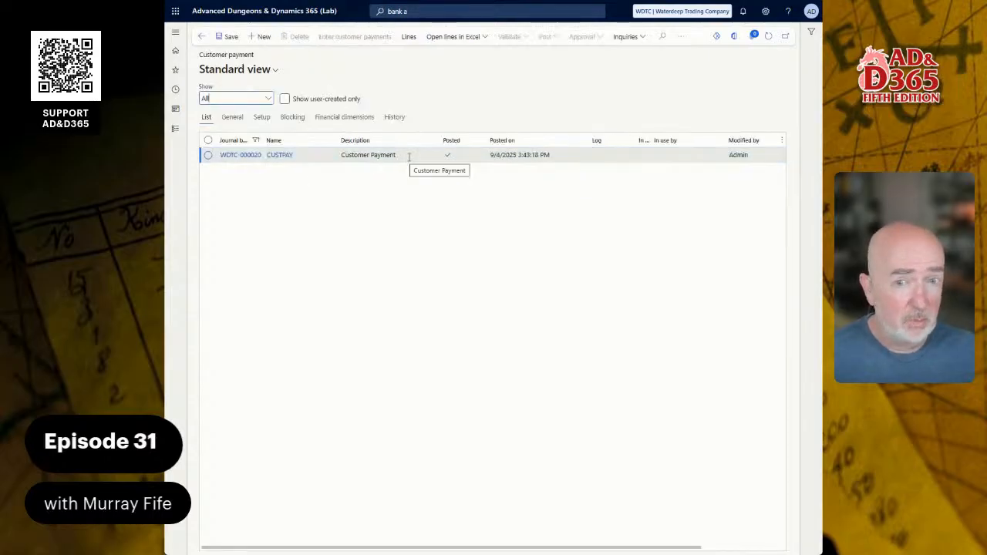
left_click(203, 37)
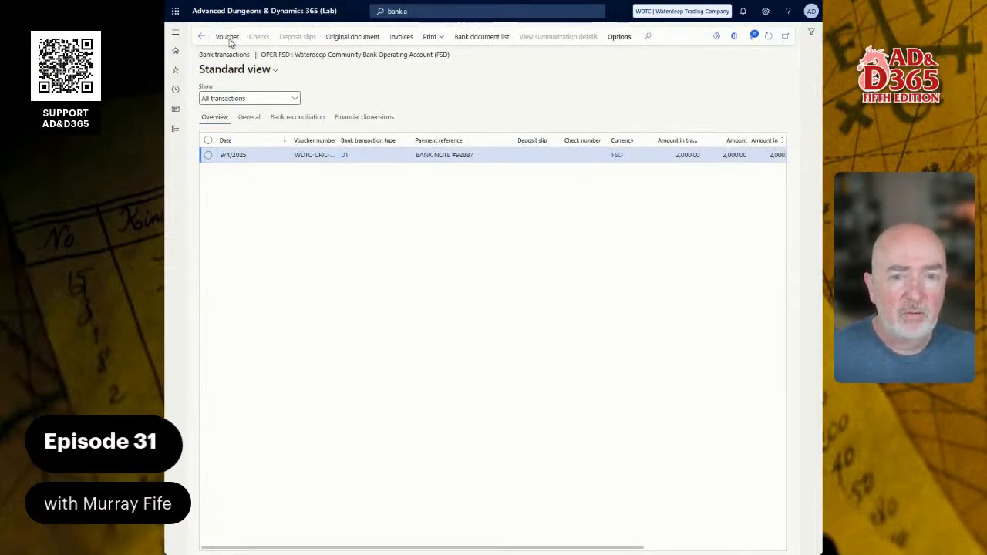
Examine the bank transaction's voucher postings and the original document of the Accounts Receivable line.
left_click(228, 37)
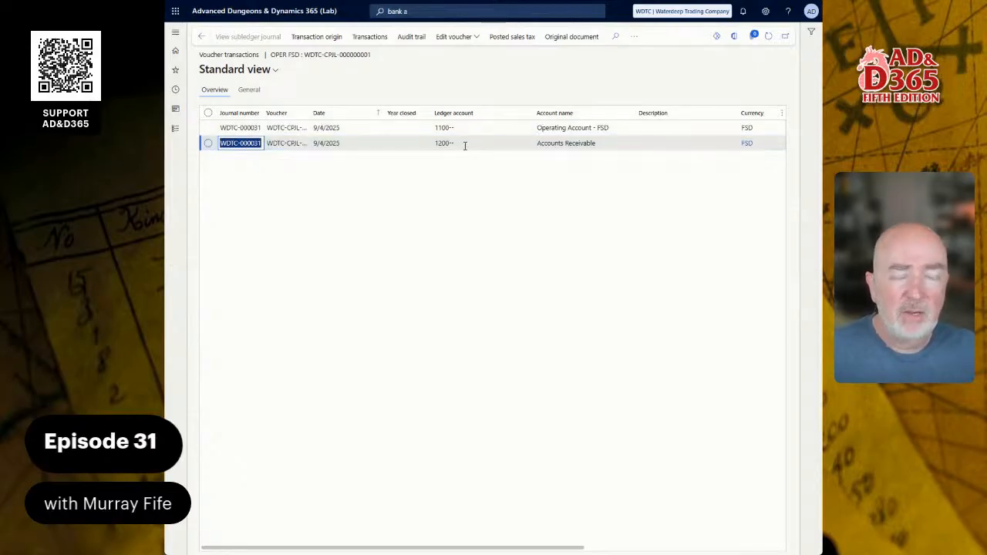
mouse_move(465, 145)
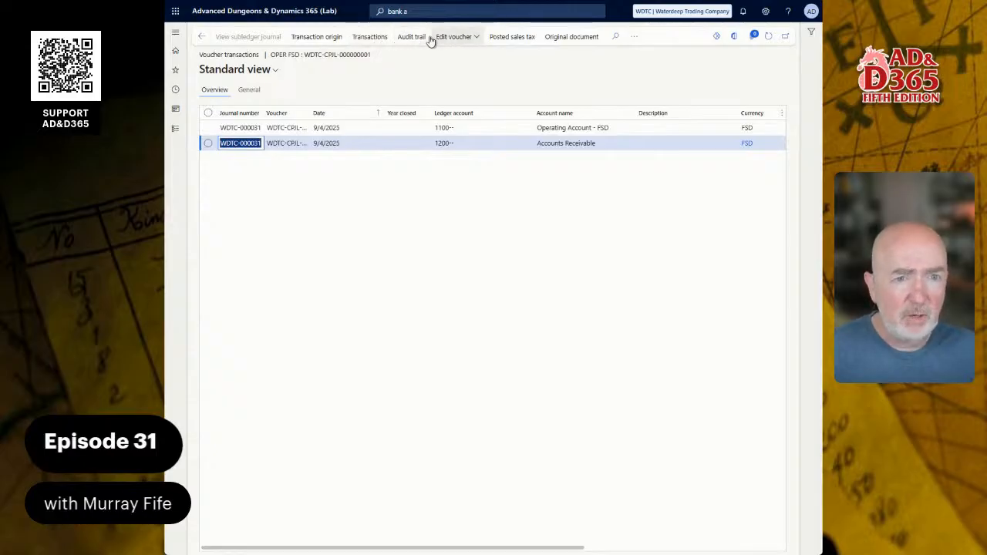
left_click(574, 41)
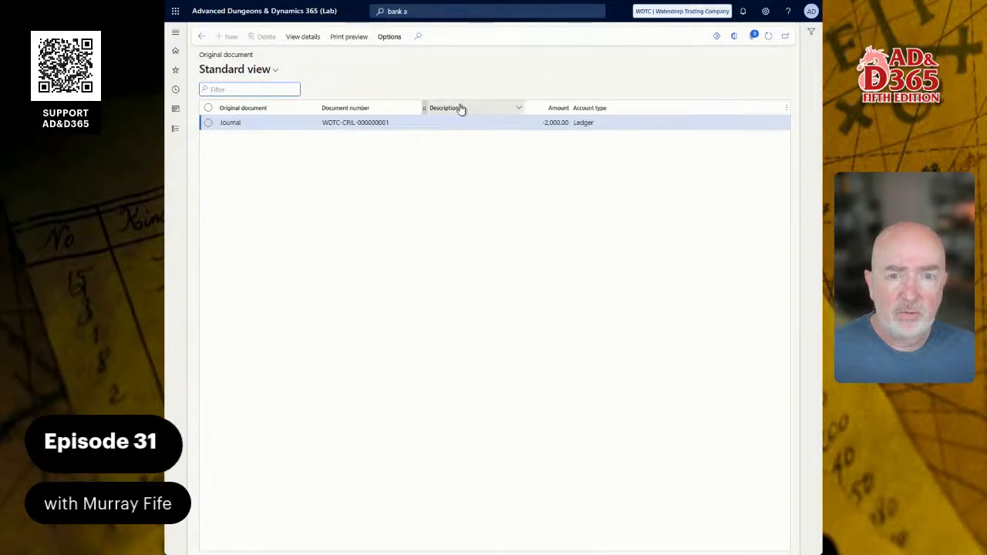
left_click(199, 37)
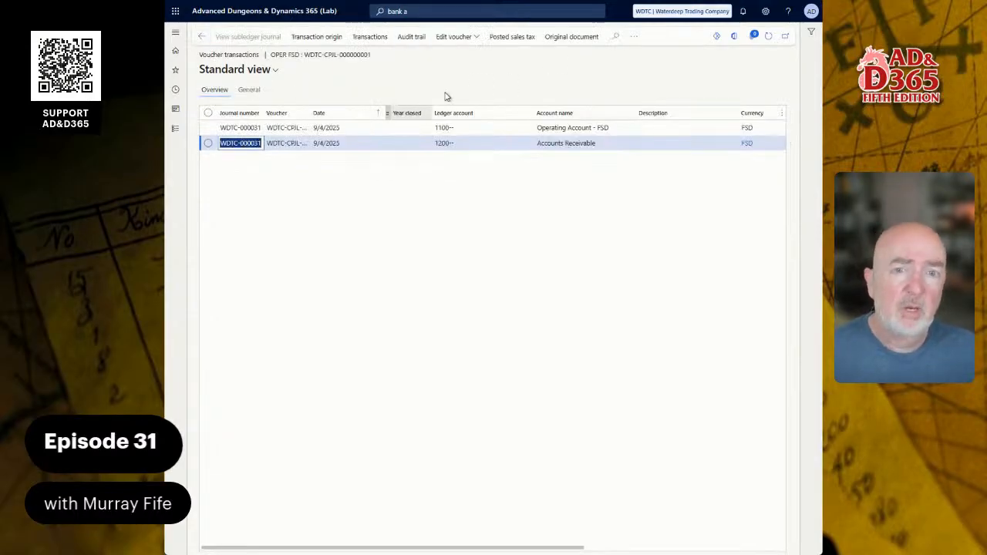
Examine the voucher number of the Operating Account line and return to the OPER FSD bank account.
double_click(297, 128)
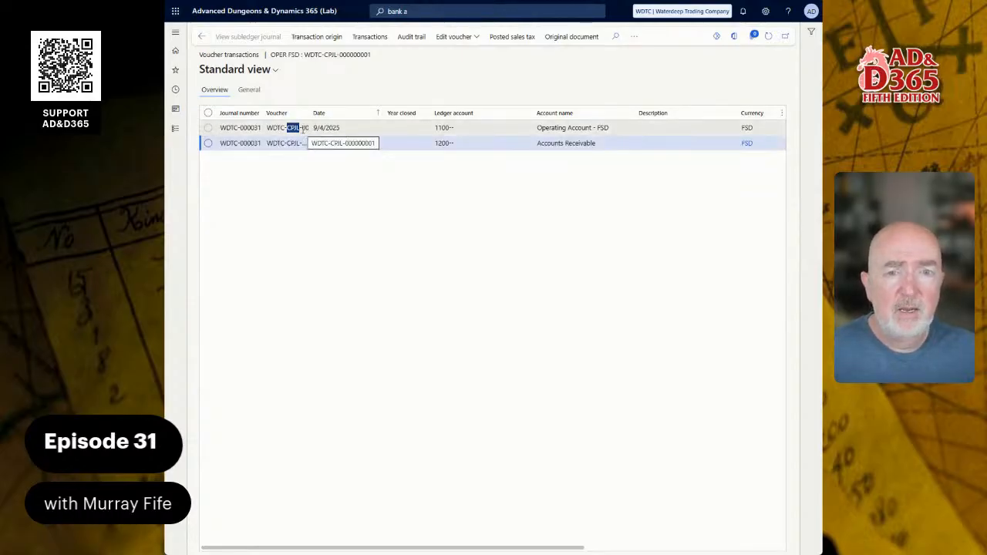
left_click(303, 130)
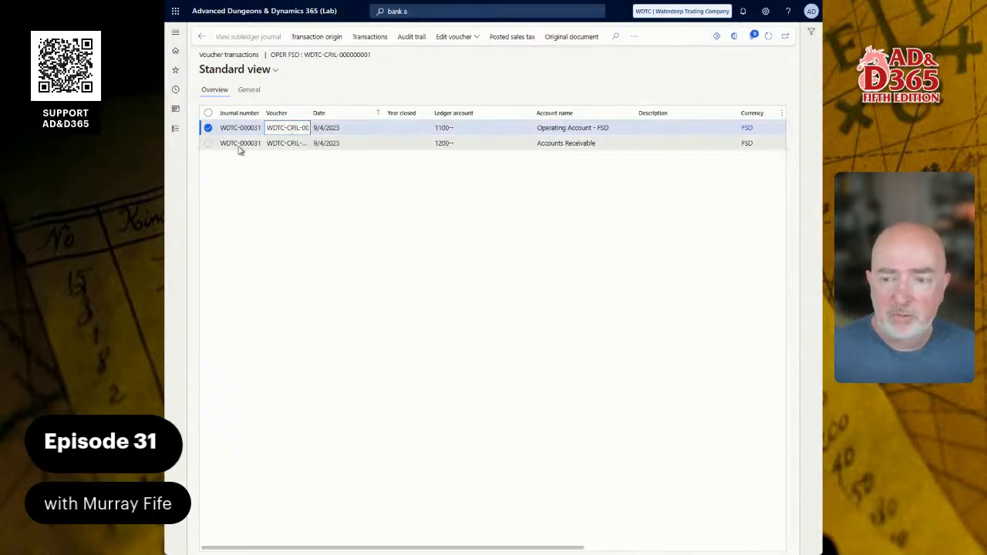
left_click(202, 39)
left_click(202, 39)
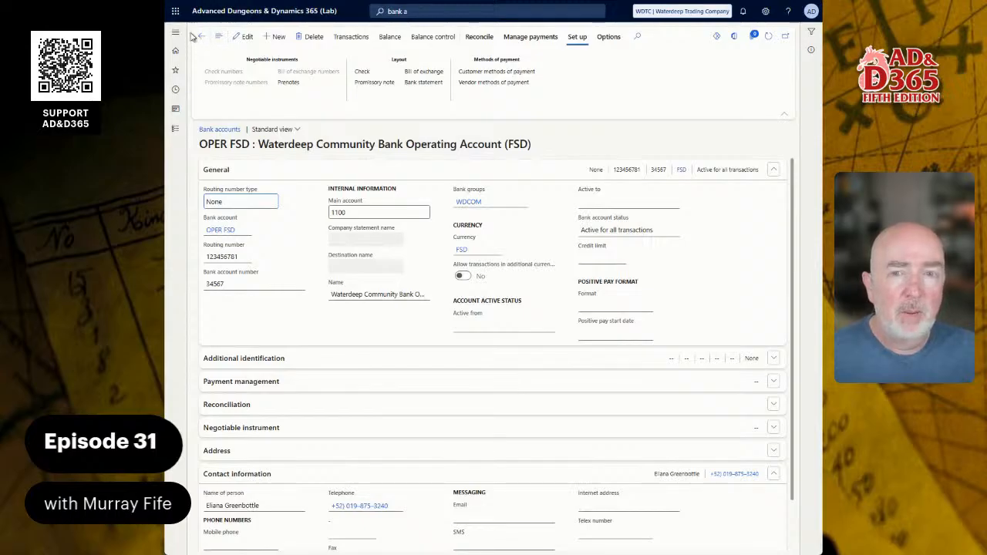
Check the OPER FSD bank account's balance and return to the bank accounts list.
left_click(385, 36)
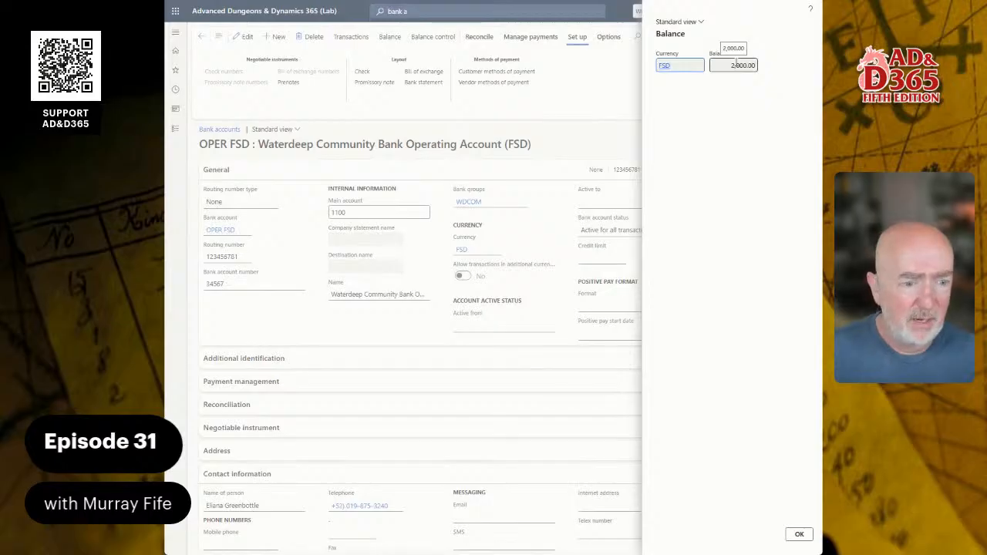
left_click(799, 534)
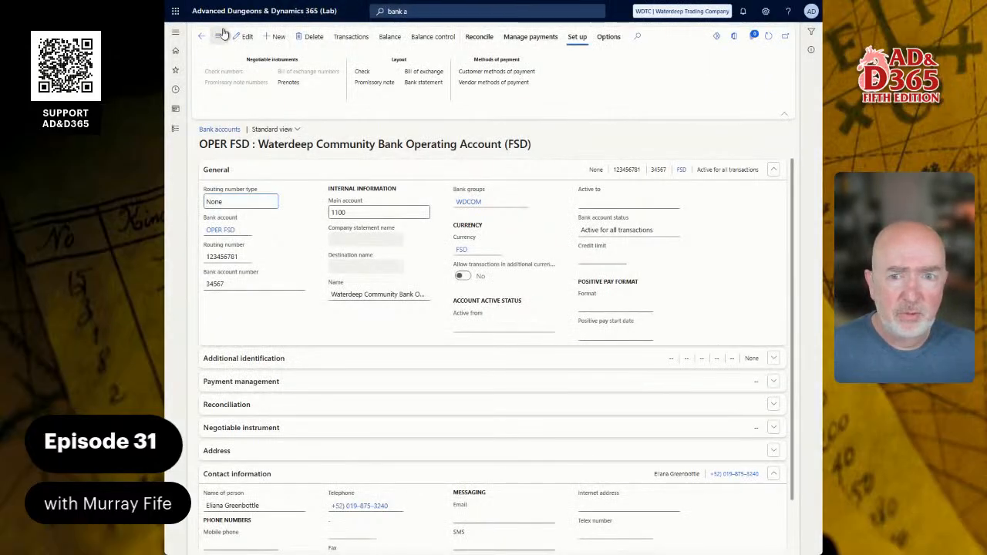
left_click(207, 39)
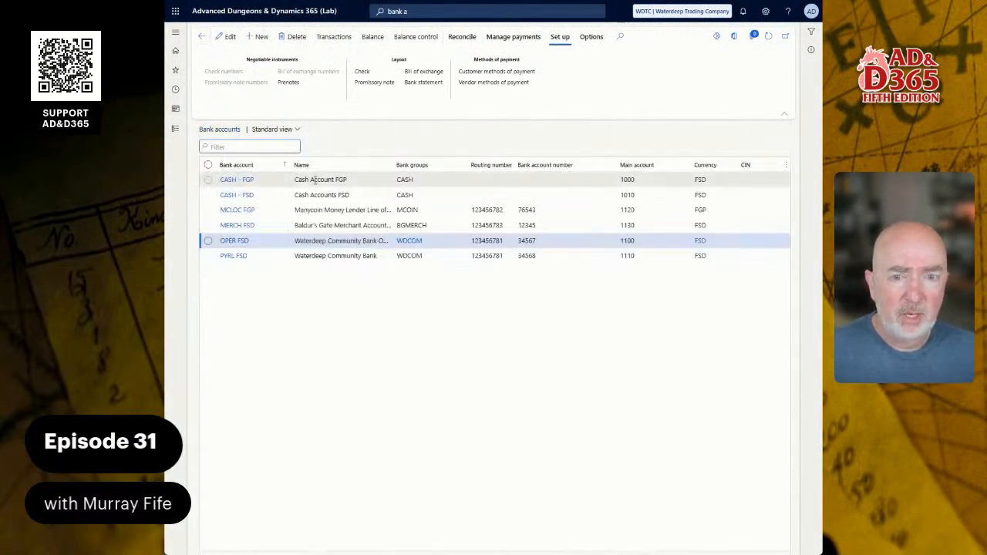
Check the balances of the CASH - FGP and CASH - FSD bank accounts.
left_click(327, 180)
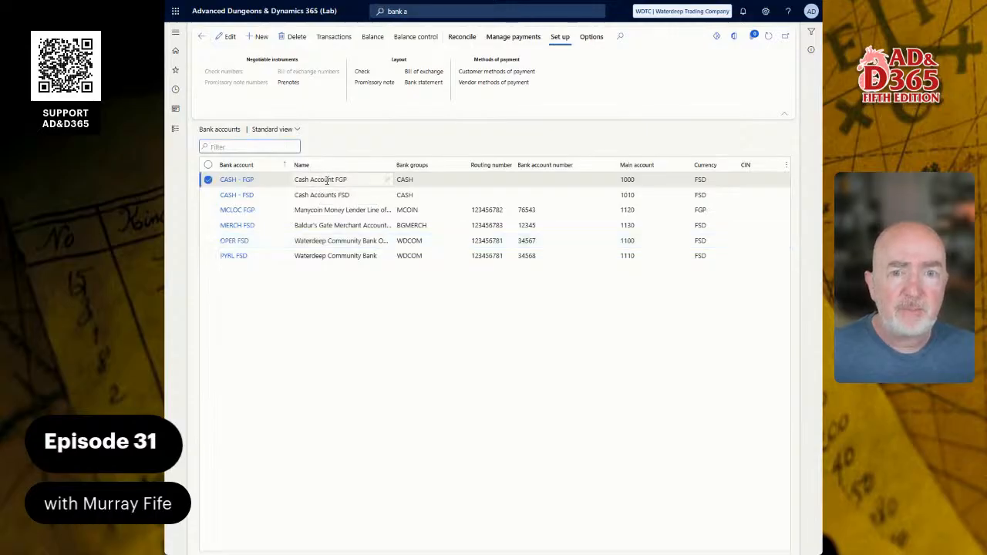
left_click(374, 37)
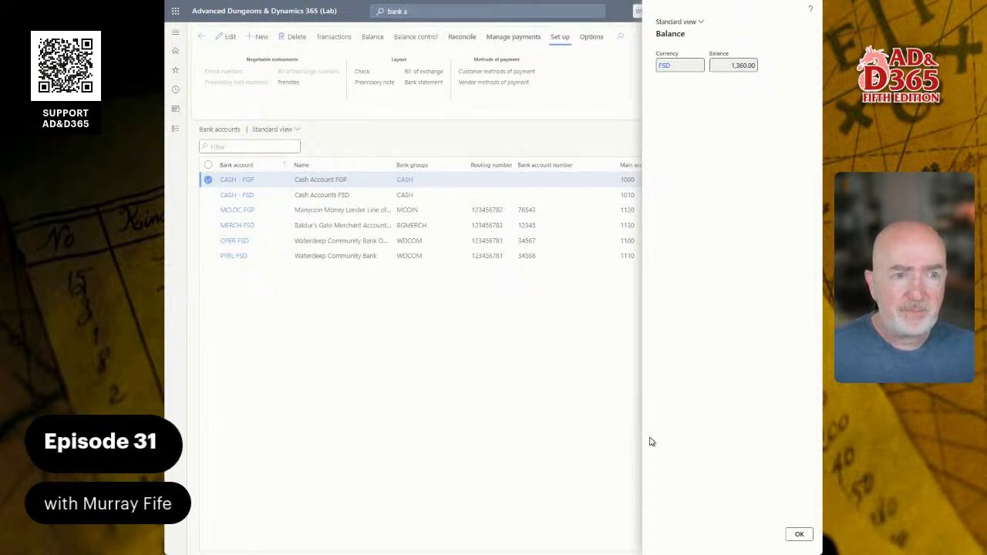
key("Escape")
left_click(405, 194)
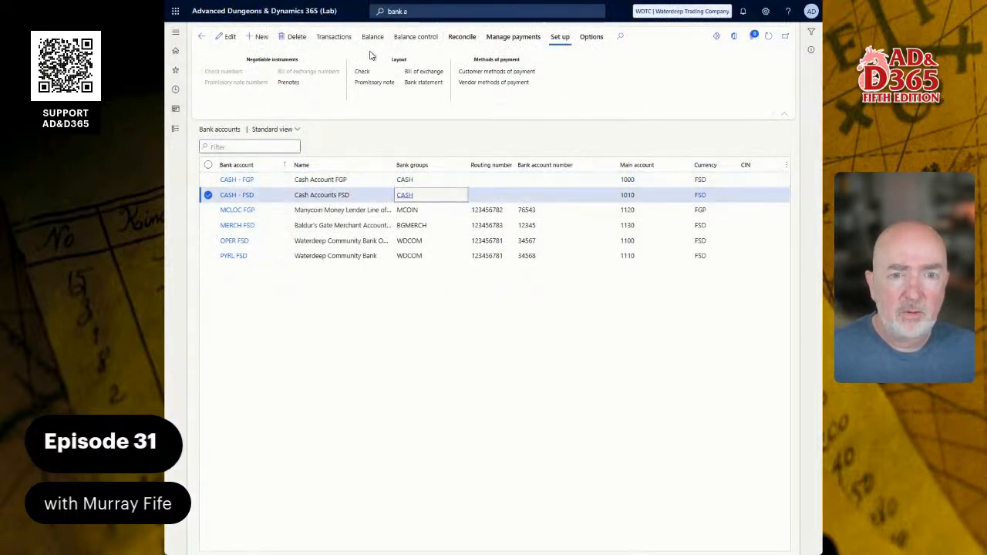
left_click(374, 38)
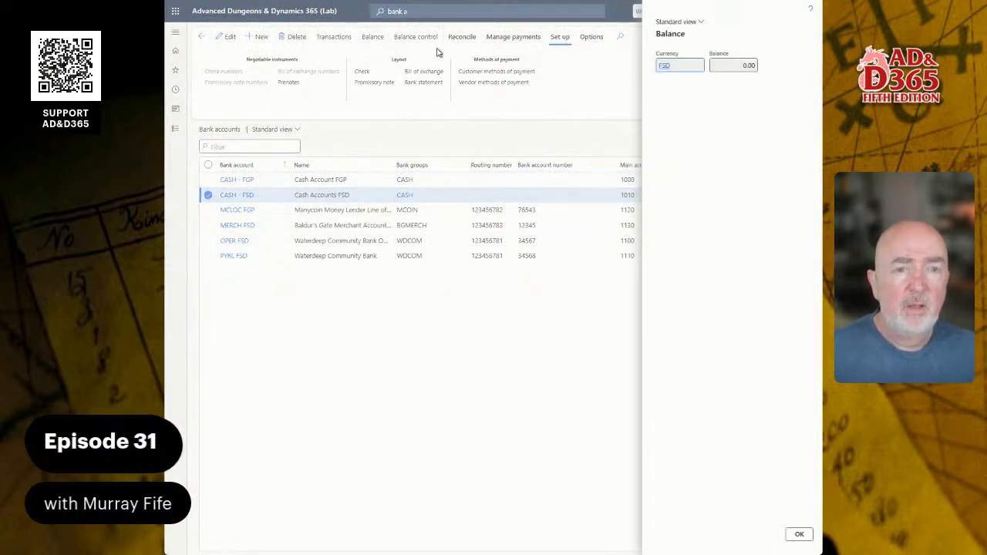
key("Escape")
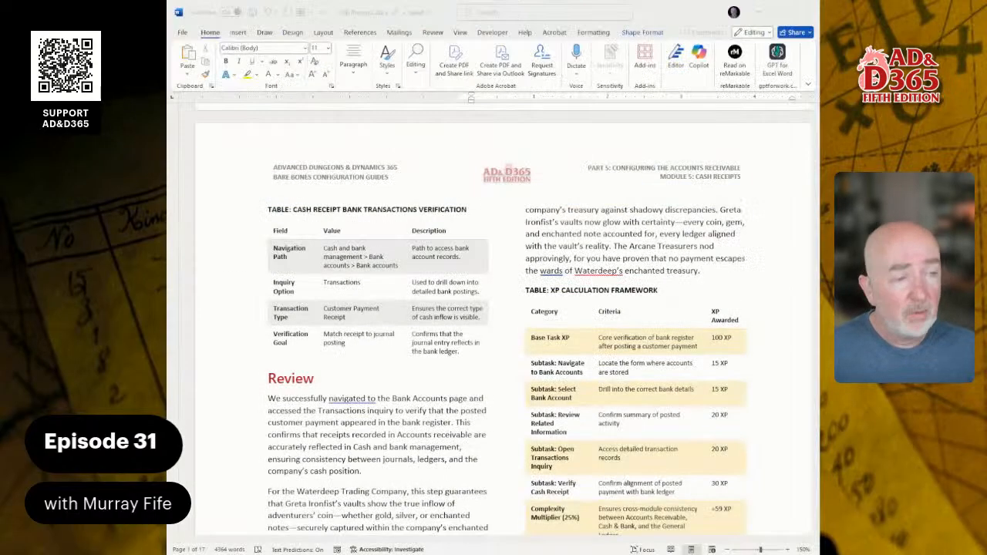
Switch to the Word guide and read the introduction and procedure for manually updating customer agings.
scroll(501, 324, "down", 15)
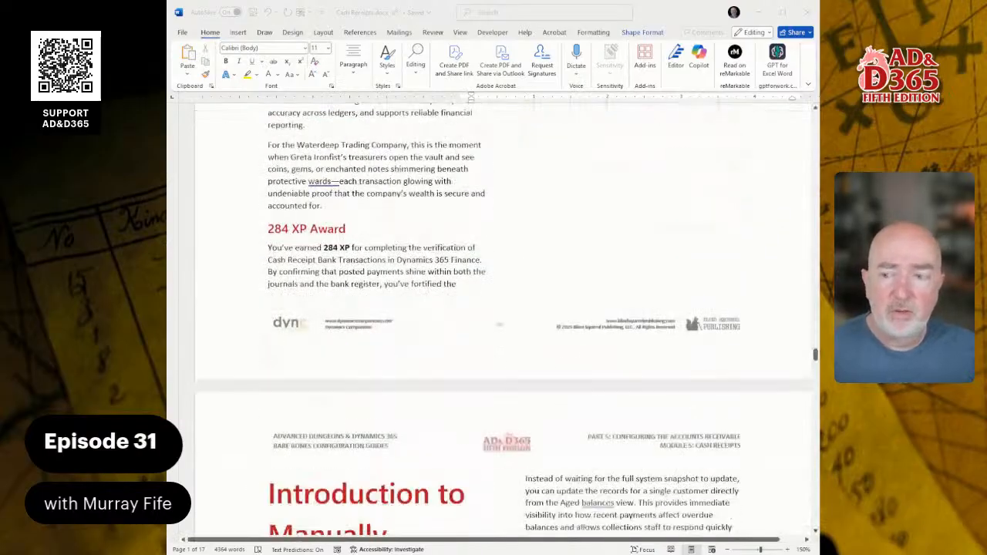
scroll(505, 325, "down", 3)
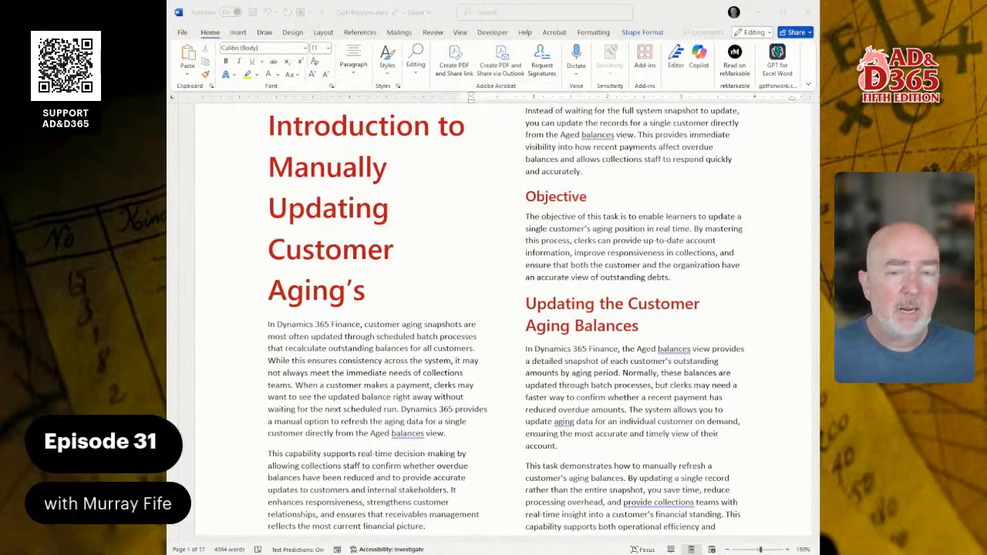
scroll(502, 309, "down", 6)
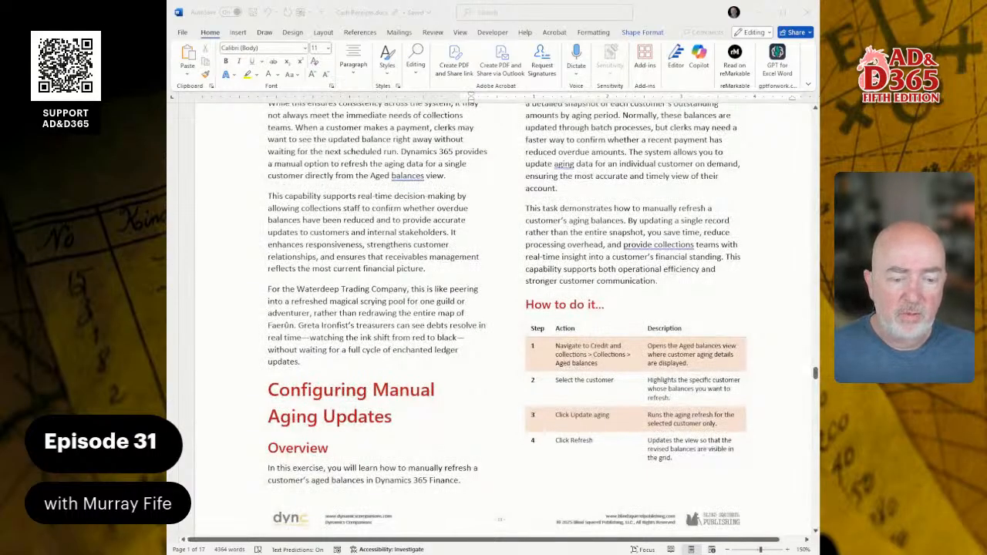
Switch back to Dynamics 365 and view the aged balances list in the Customer credit and collections workspace.
key("alt+Tab")
left_click(639, 320)
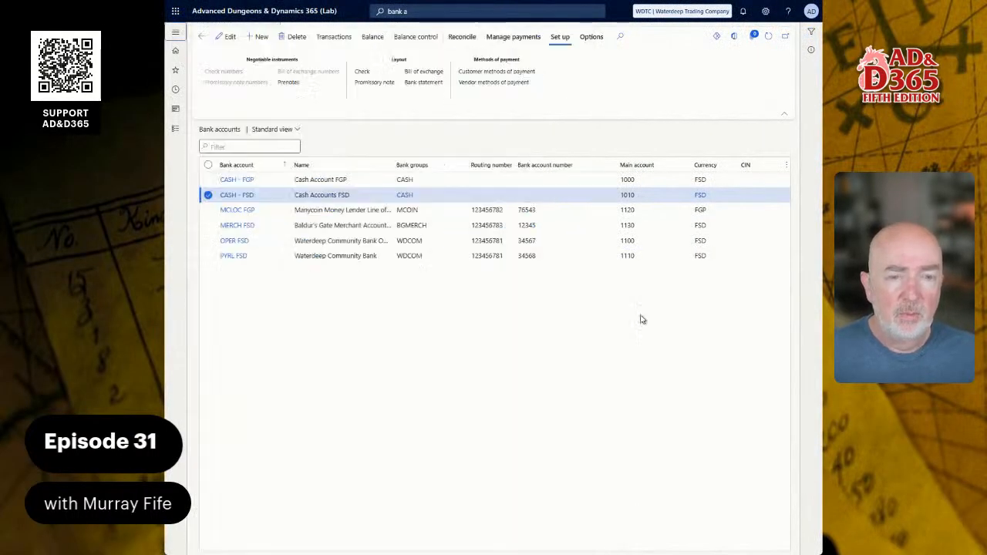
left_click(268, 14)
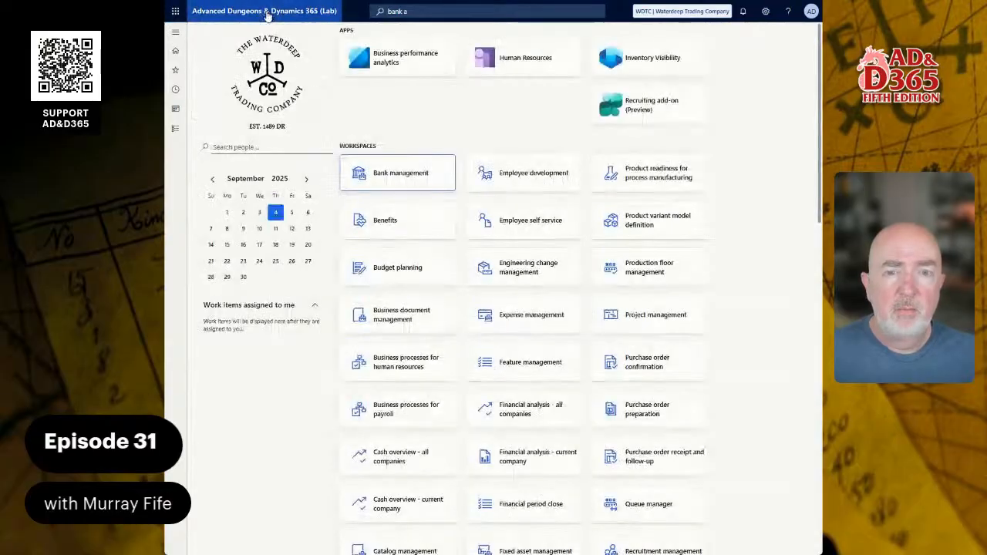
left_click(176, 129)
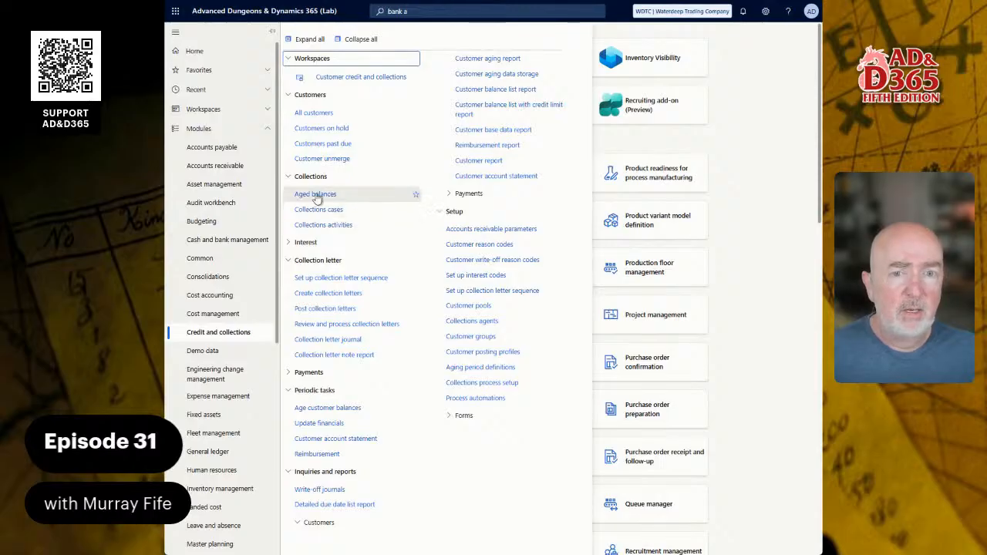
left_click(346, 77)
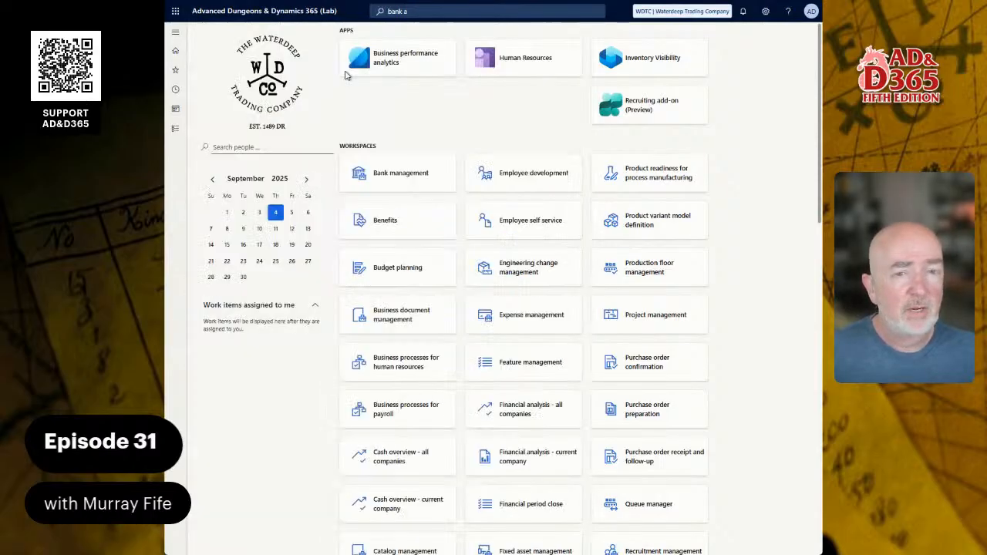
left_click(271, 449)
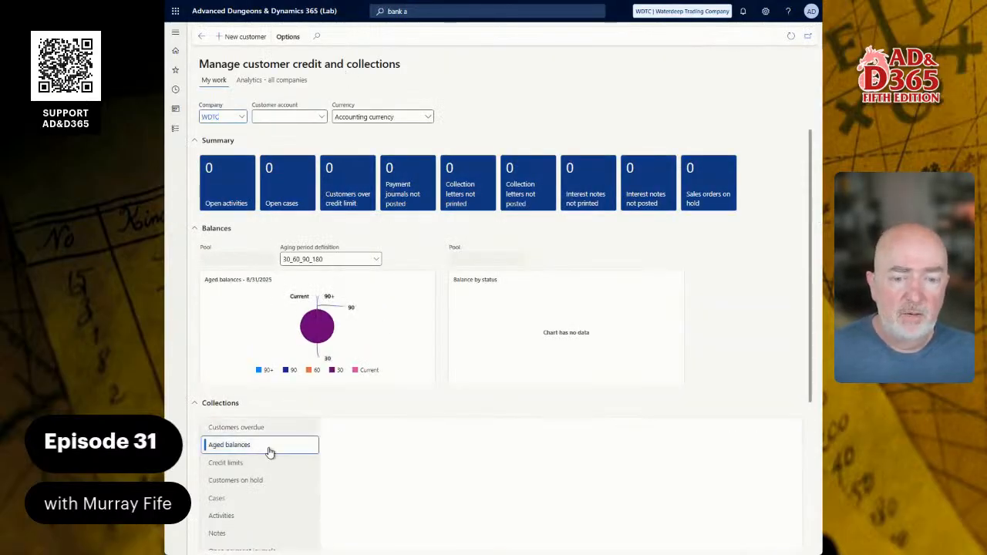
scroll(562, 420, "down", 2)
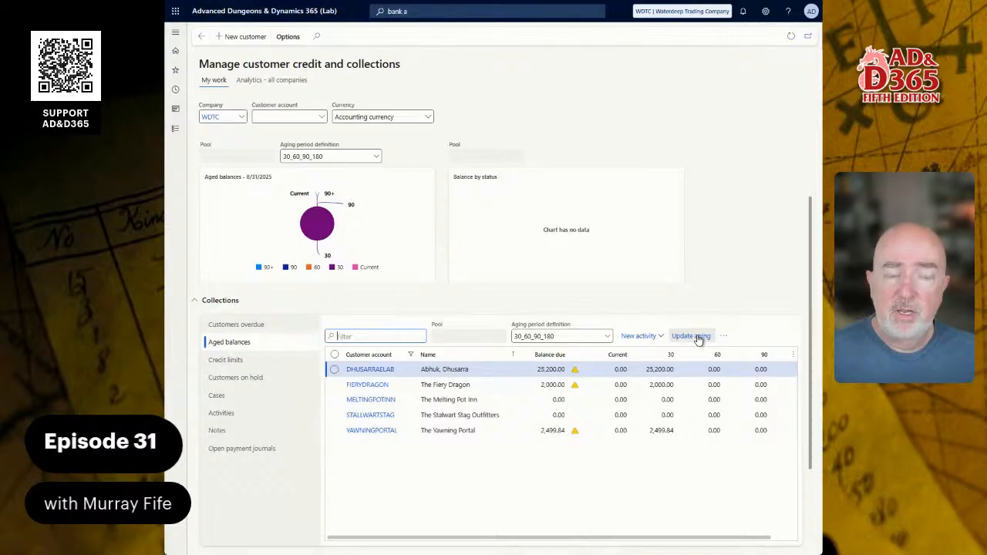
Open the Aged balances page of Credit and collections and review its collection, communication and general actions.
left_click(175, 130)
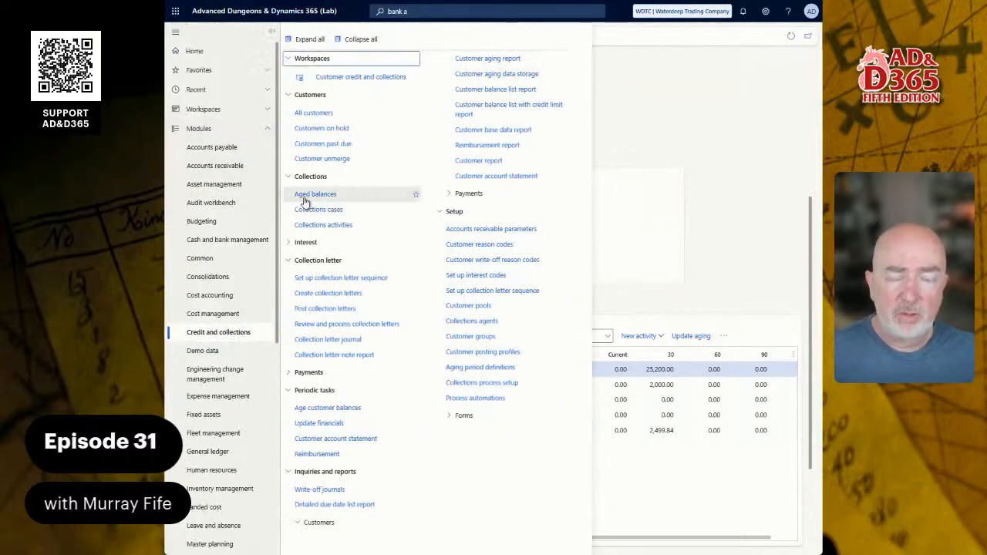
left_click(305, 199)
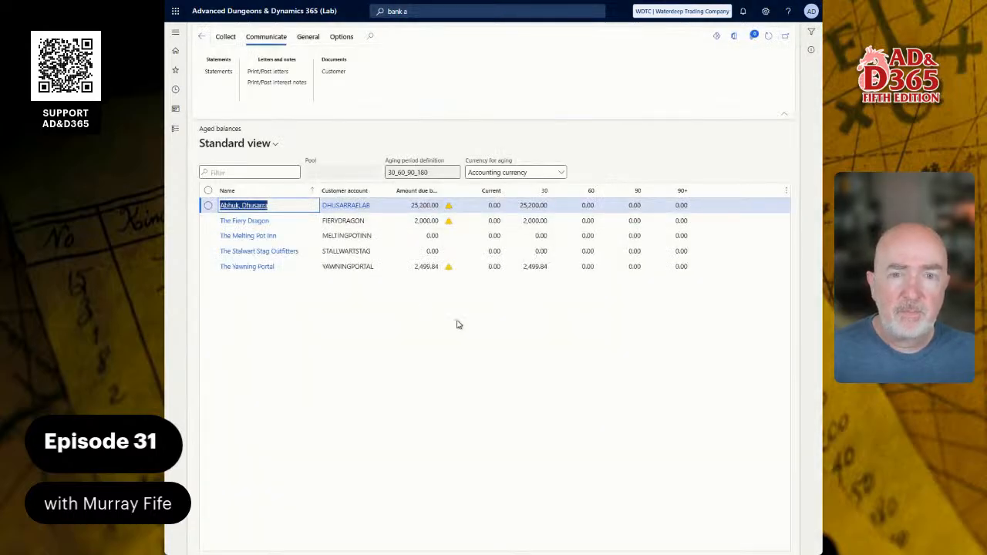
left_click(306, 39)
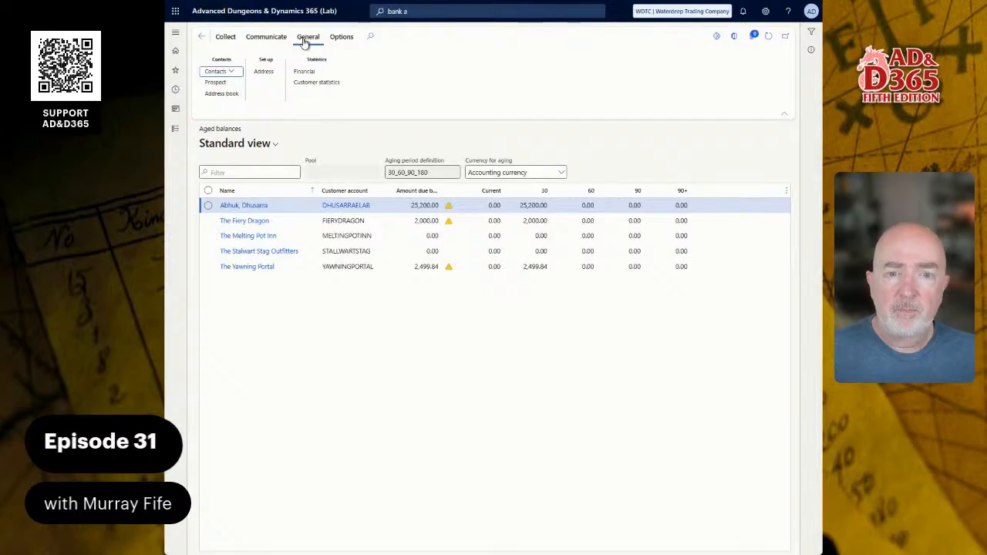
left_click(265, 37)
left_click(225, 37)
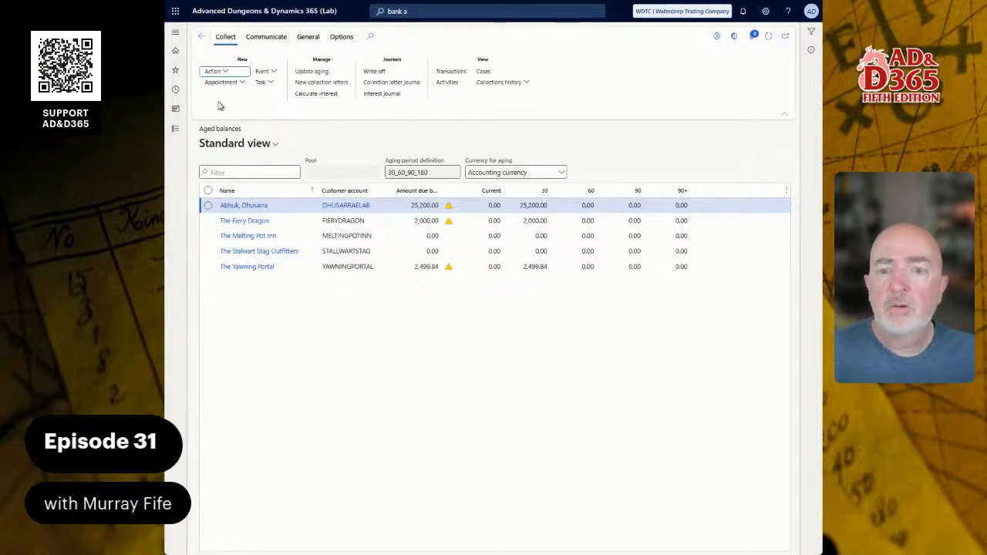
Run the Age customer balances task to create a customer aging snapshot with the Pool ID cleared.
left_click(174, 131)
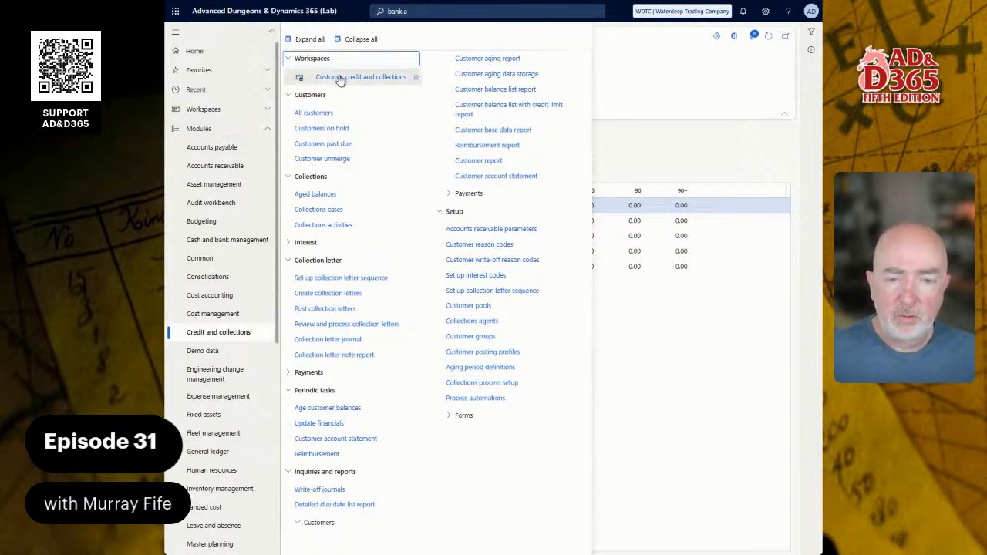
left_click(318, 410)
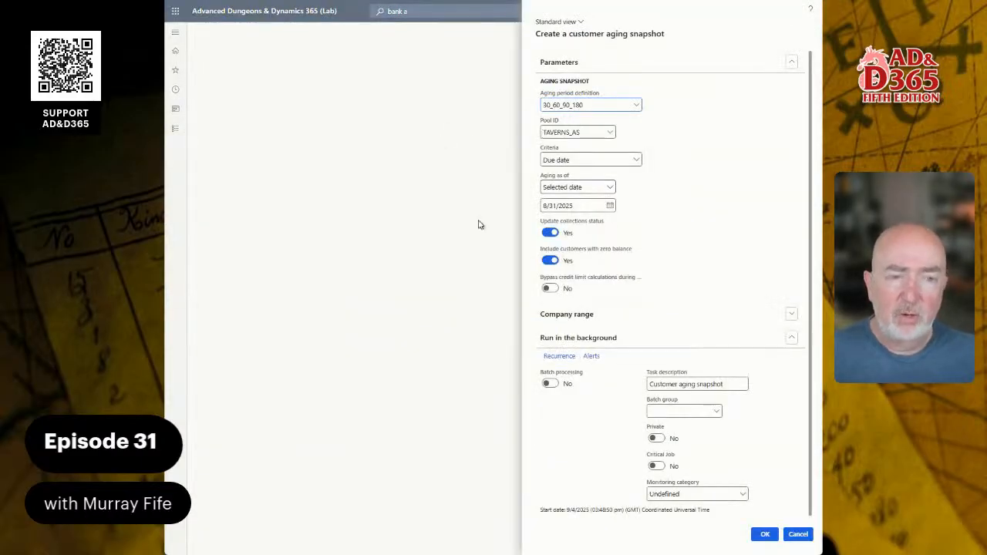
key("Tab")
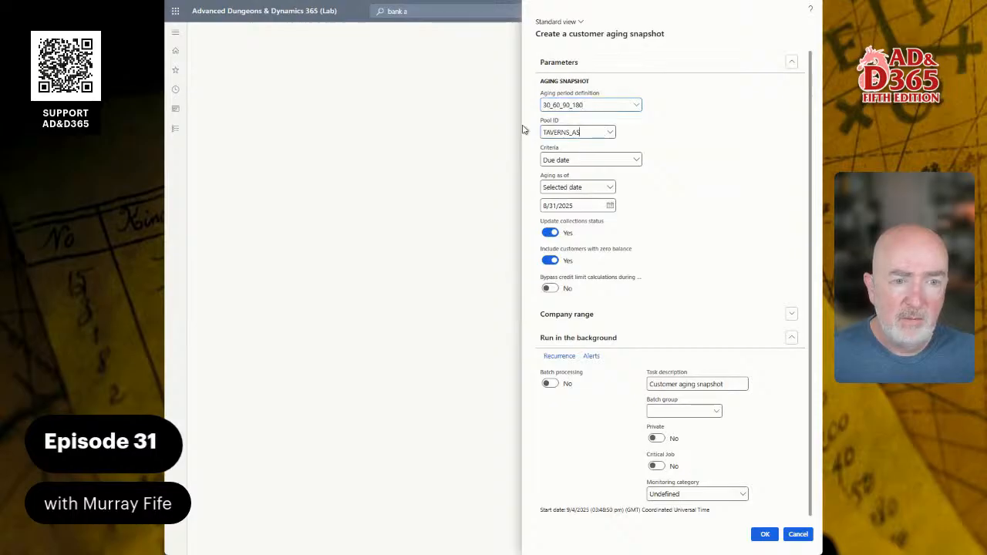
key("BackSpace")
key("Tab")
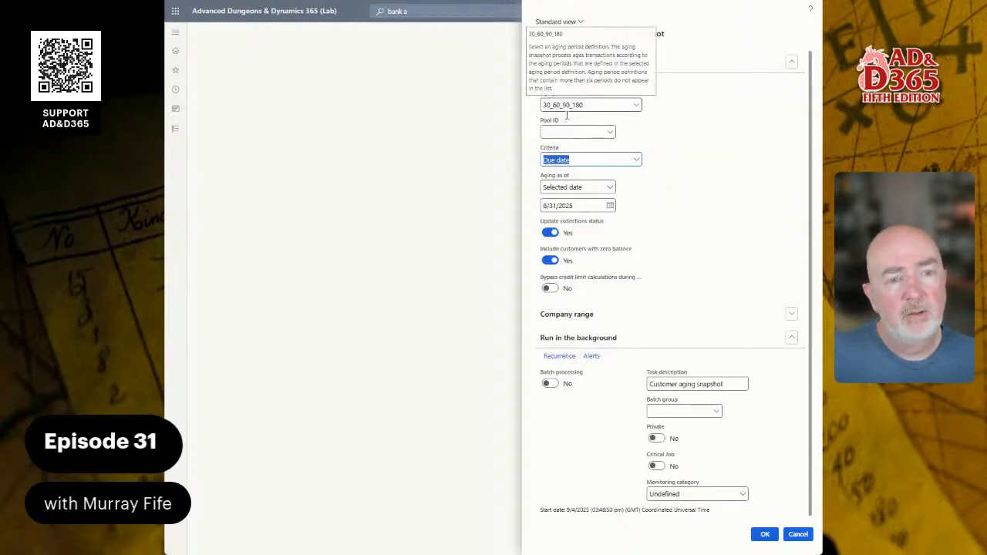
left_click(765, 535)
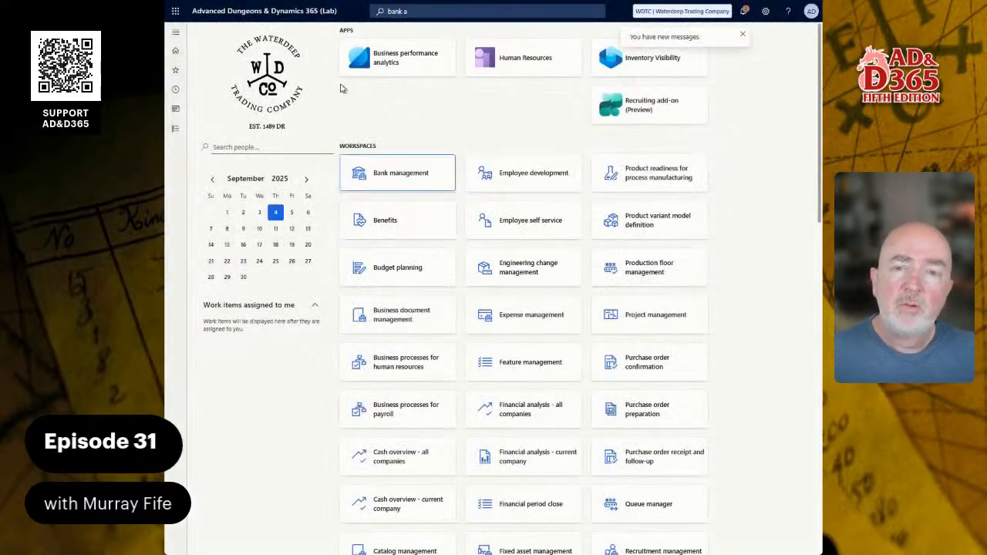
Reopen the Aged balances page of Credit and collections and examine The Fiery Dragon's amount due.
left_click(175, 128)
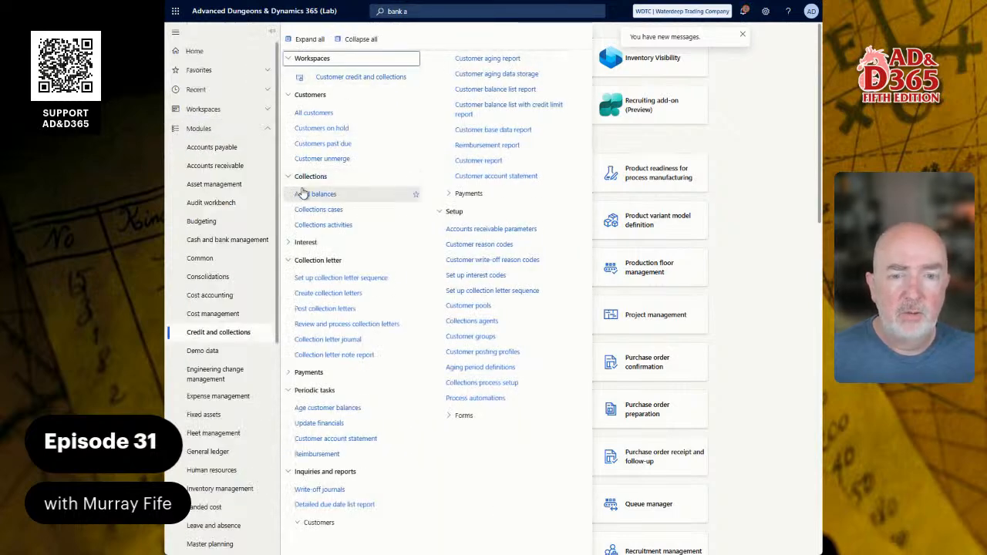
left_click(299, 193)
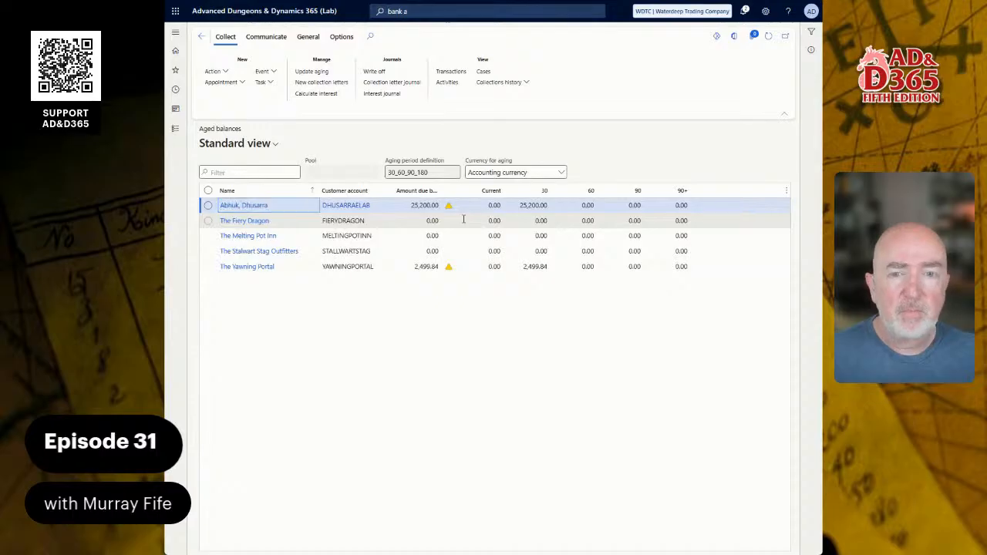
left_click(463, 220)
Open The Fiery Dragon's collections record from the aged balances and look through its available actions.
left_click(301, 40)
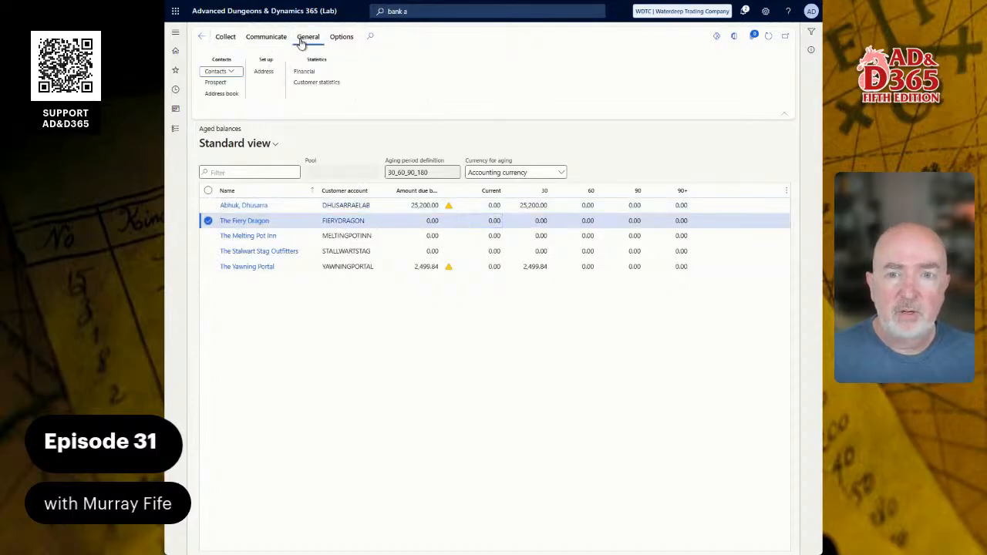
left_click(261, 38)
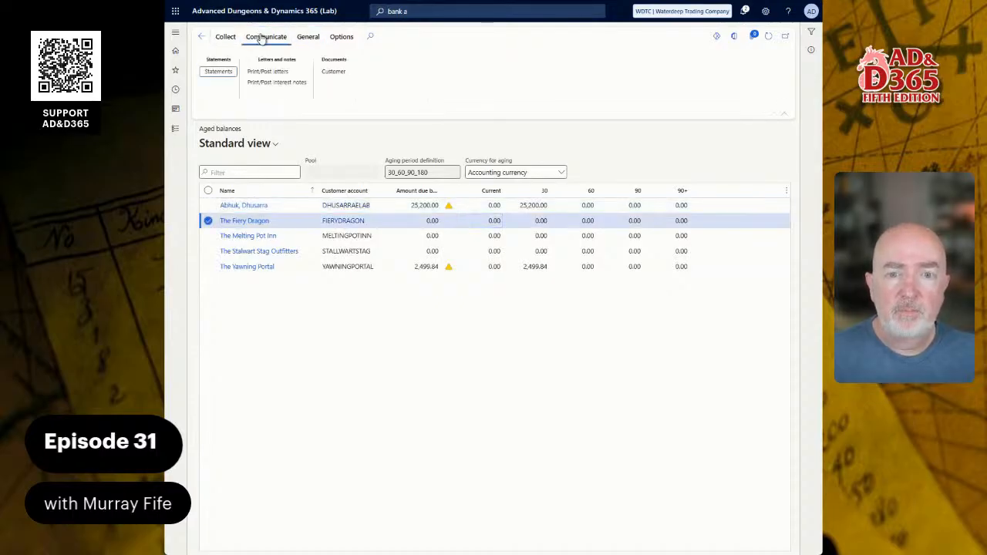
left_click(235, 221)
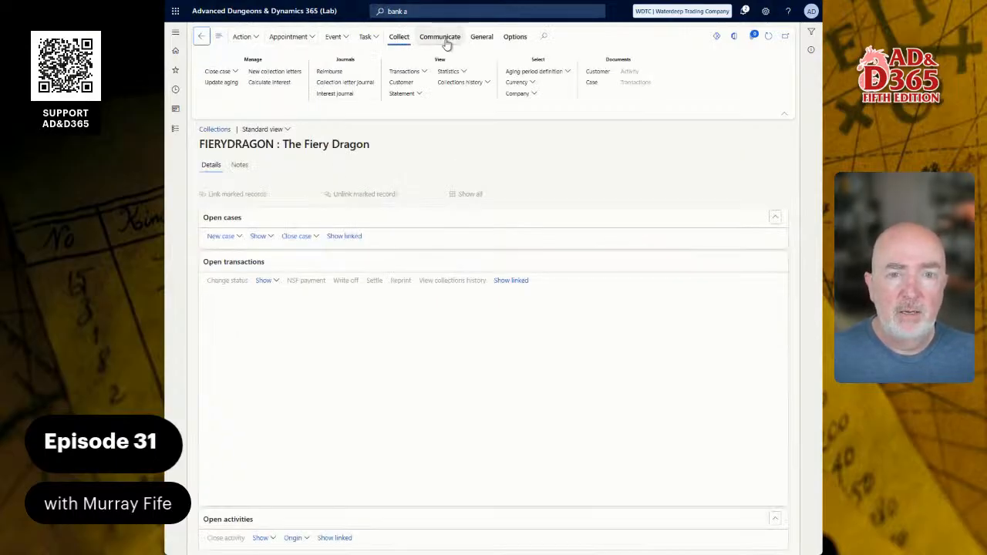
left_click(478, 41)
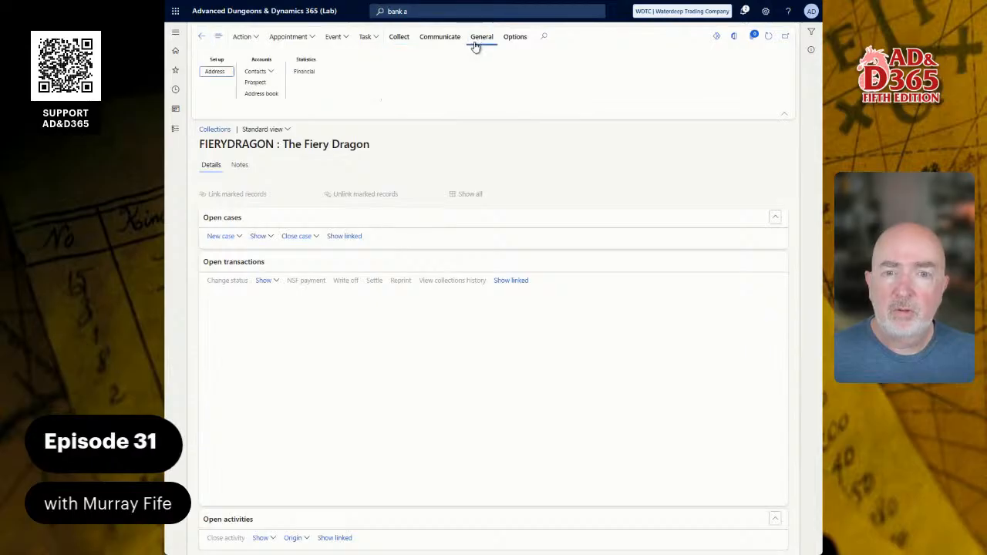
Look through The Fiery Dragon's communication and collection actions and open the customer's transactions from the collections record.
left_click(439, 42)
left_click(400, 40)
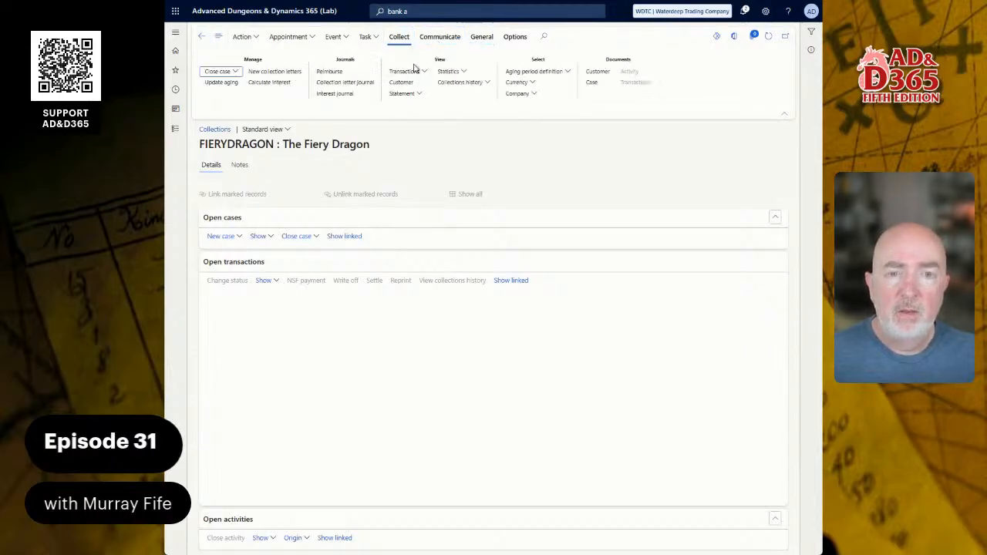
left_click(417, 72)
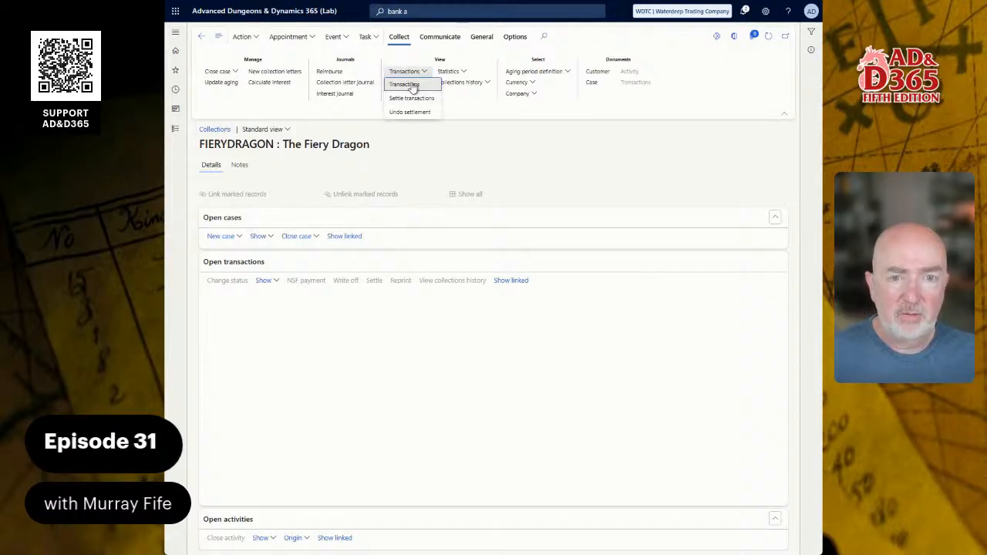
left_click(410, 86)
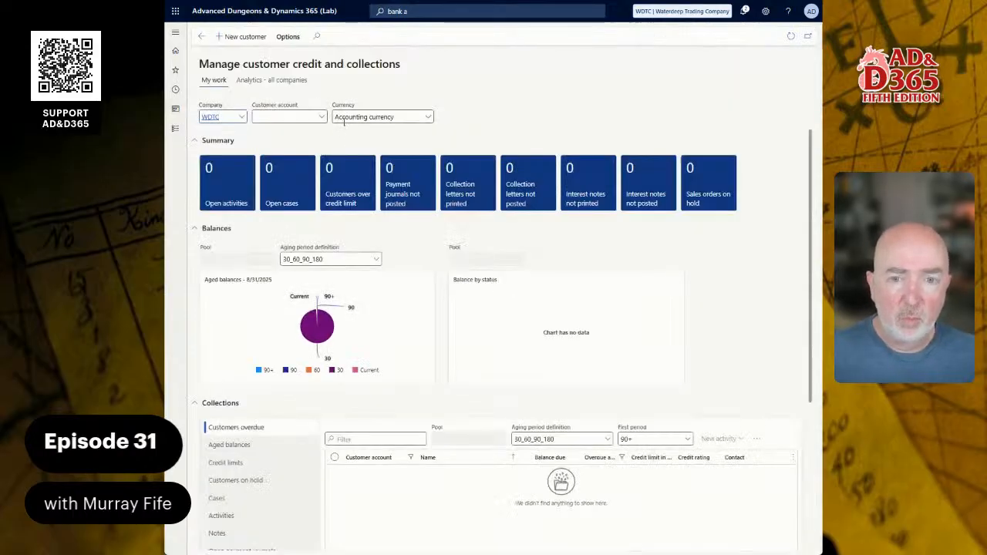
Show the aged balances in the Customer credit and collections workspace and update the aging snapshot for the first listed customer.
left_click(245, 446)
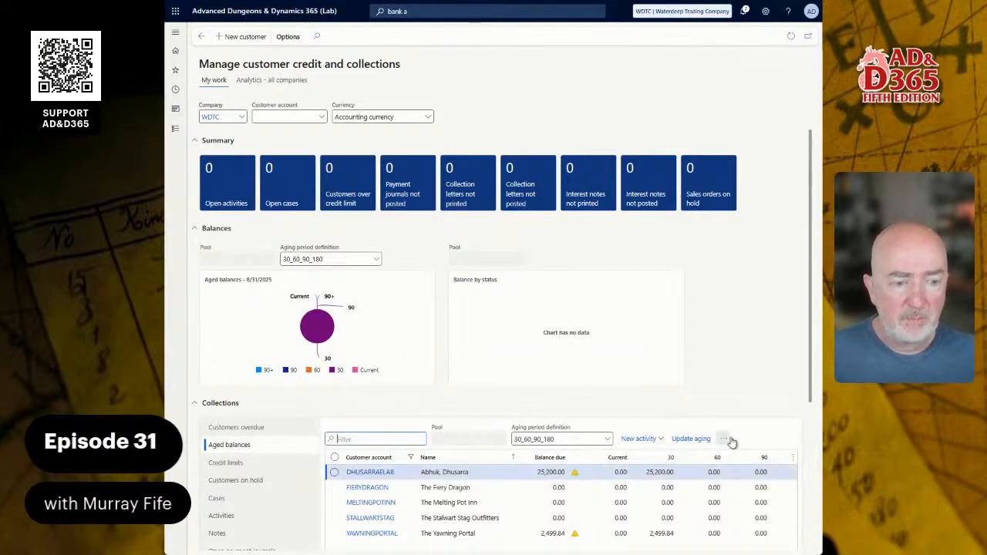
left_click(691, 439)
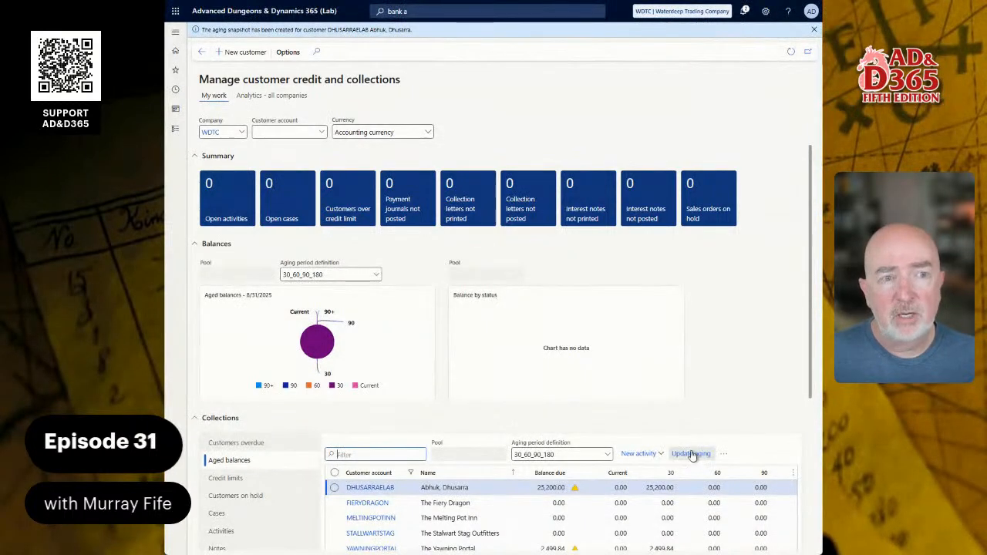
left_click(814, 30)
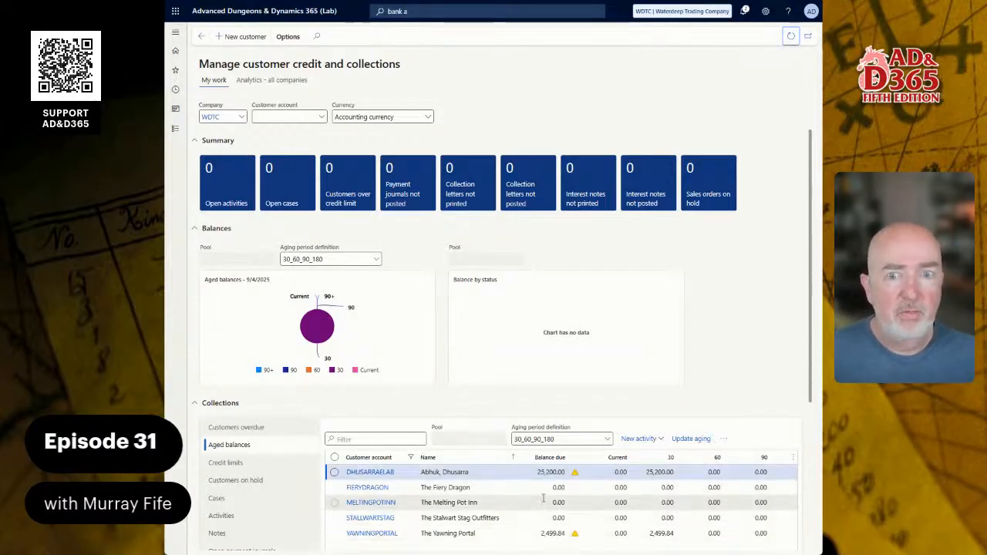
Locate the Customer credit and collections workspace within the Credit and collections module.
left_click(175, 109)
left_click(182, 91)
left_click(183, 93)
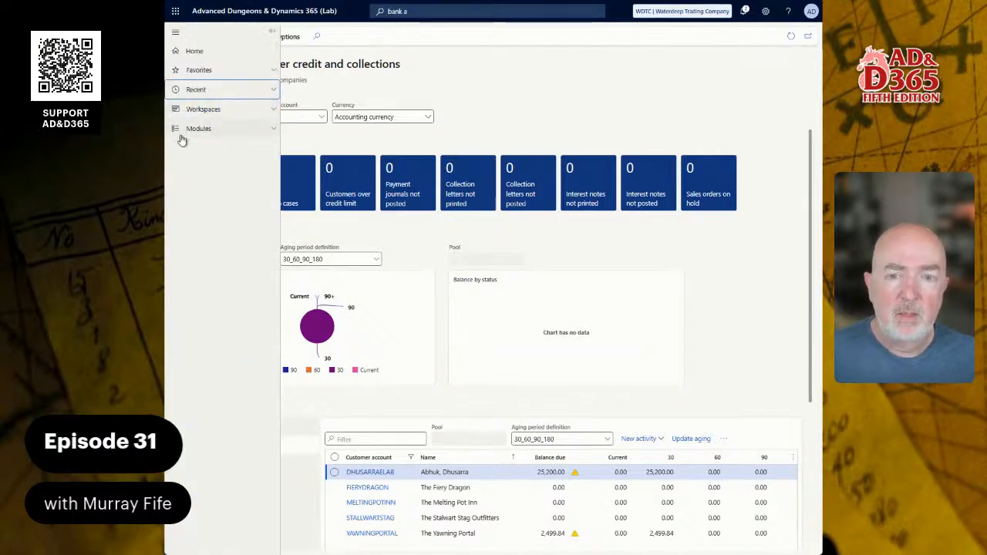
left_click(182, 129)
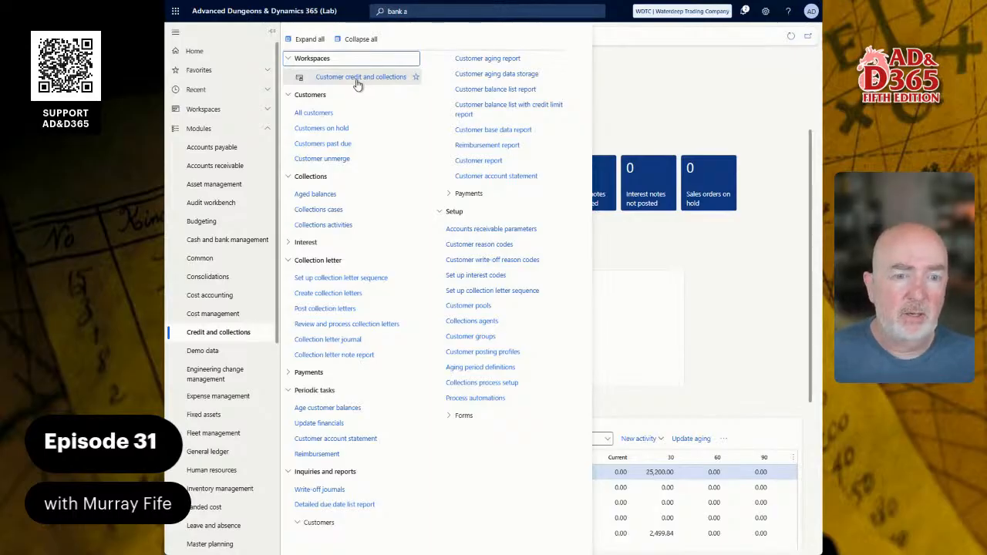
left_click(685, 253)
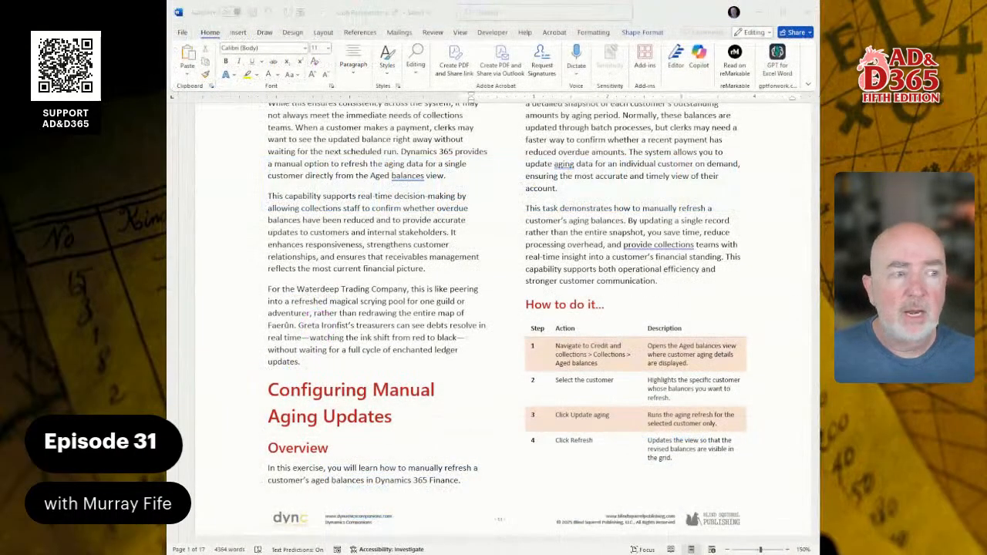
Switch to the Word guide and review its section on manually updating customer aging balances.
scroll(506, 319, "down", 5)
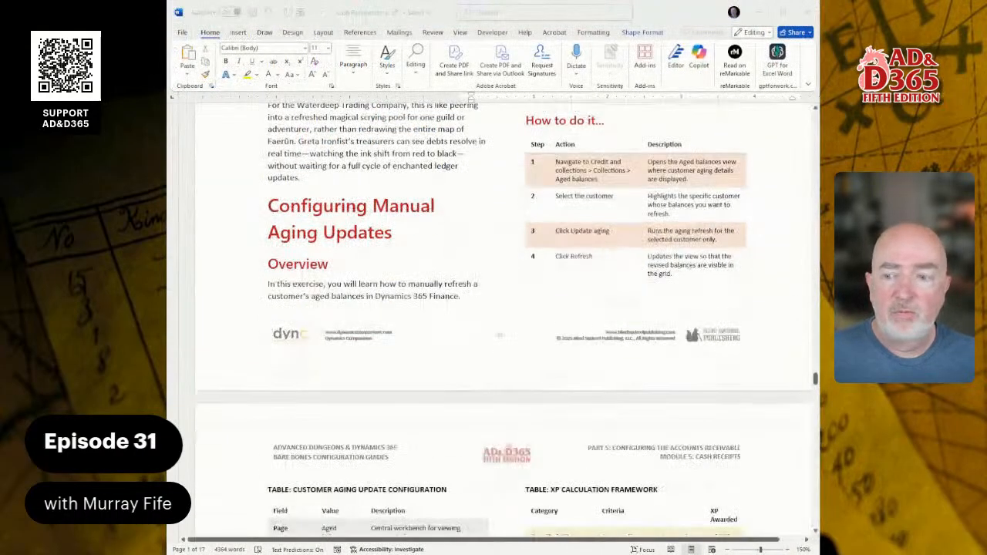
scroll(505, 318, "down", 4)
scroll(506, 319, "up", 4)
scroll(505, 319, "up", 6)
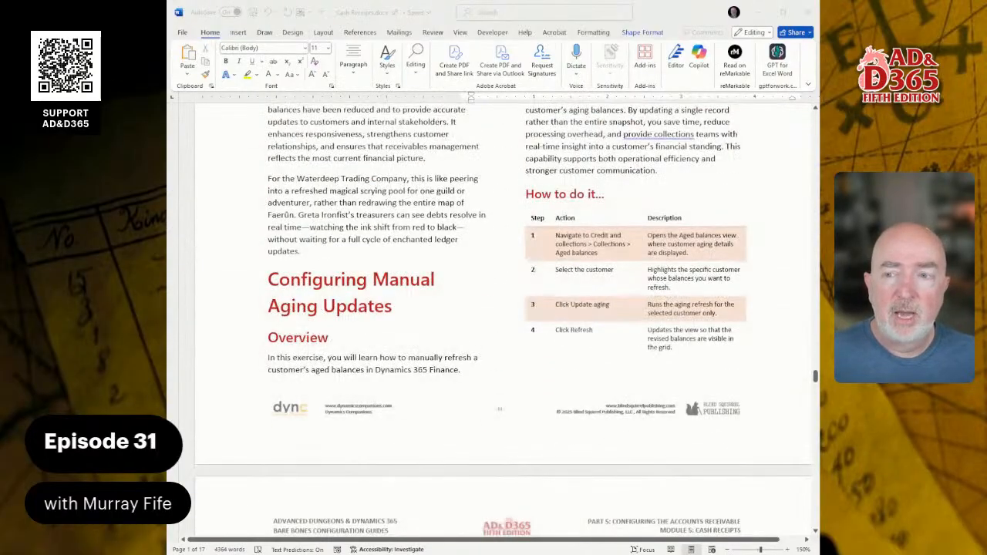
scroll(505, 319, "up", 6)
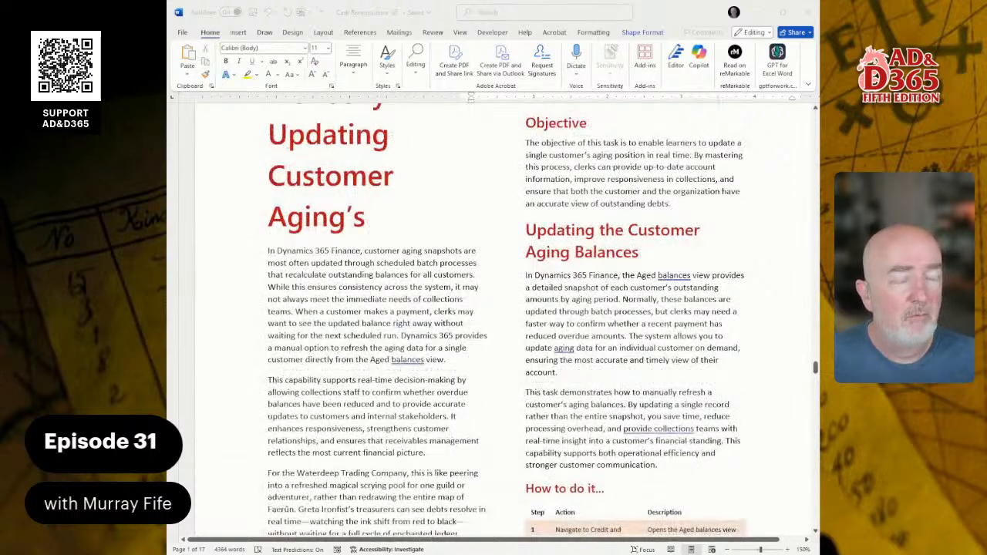